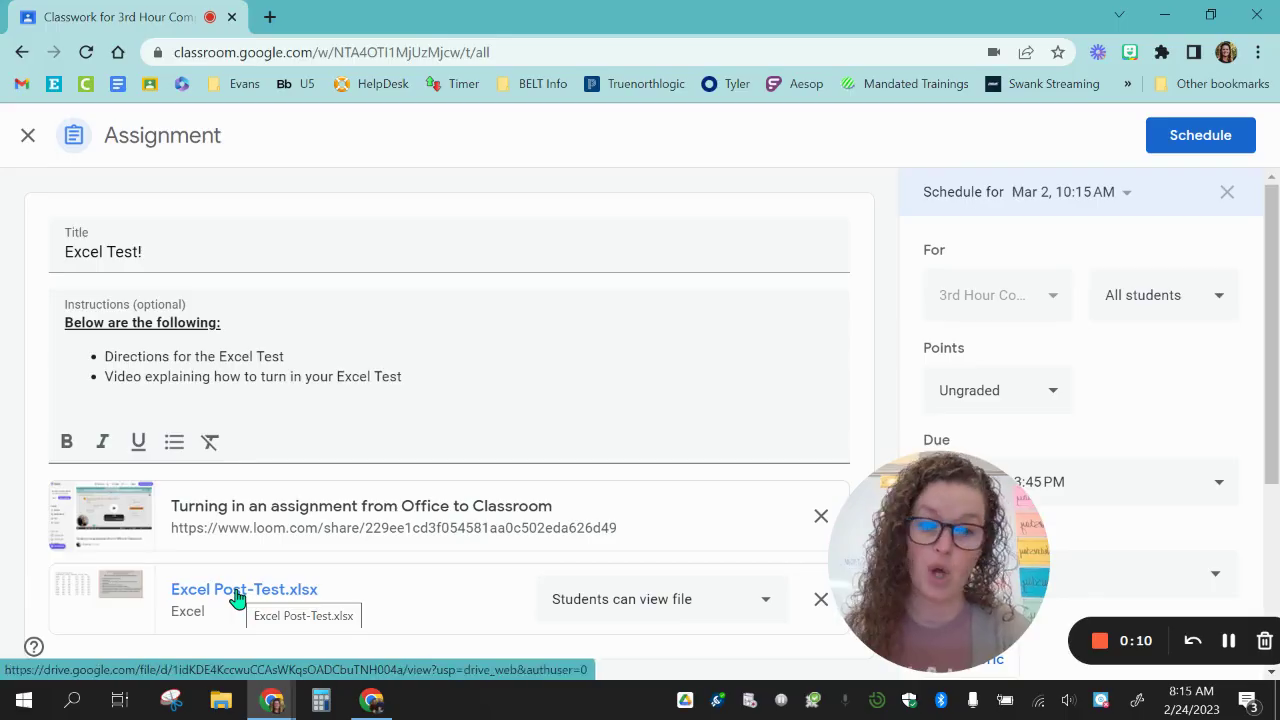
Open the Excel Post-Test.xlsx attachment of the assignment in its own window and download it.
click(236, 594)
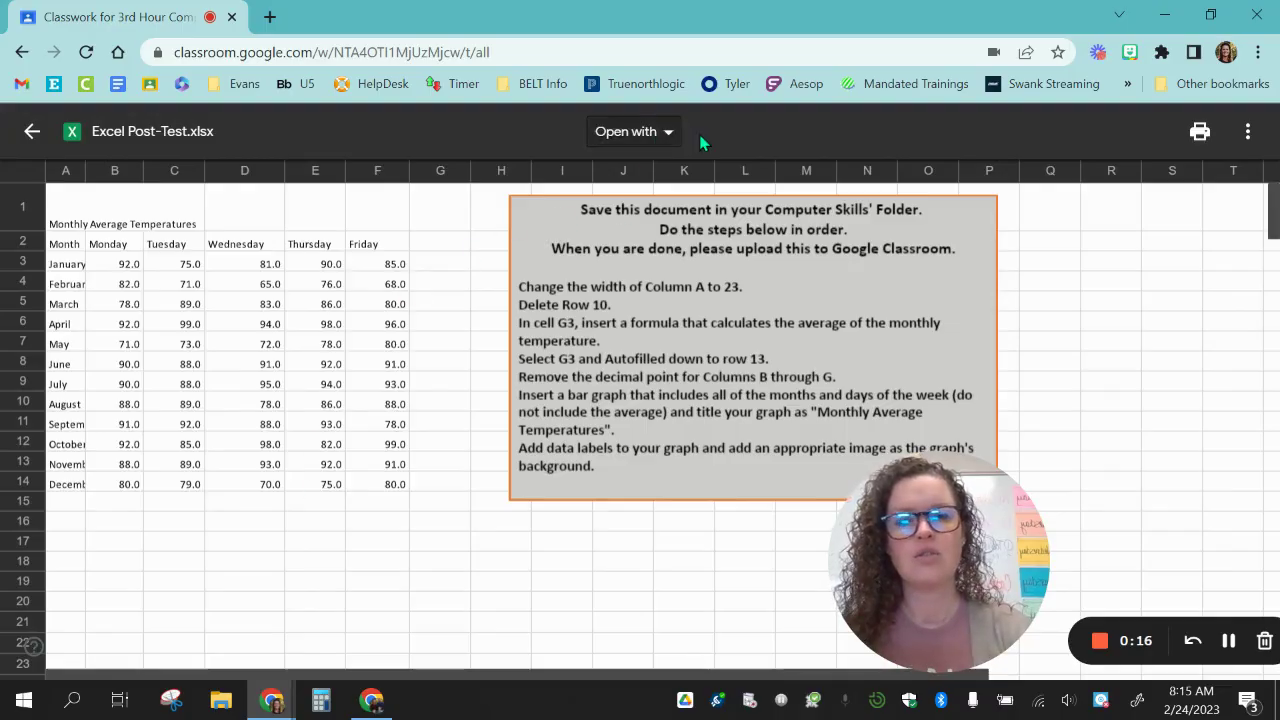
click(1250, 134)
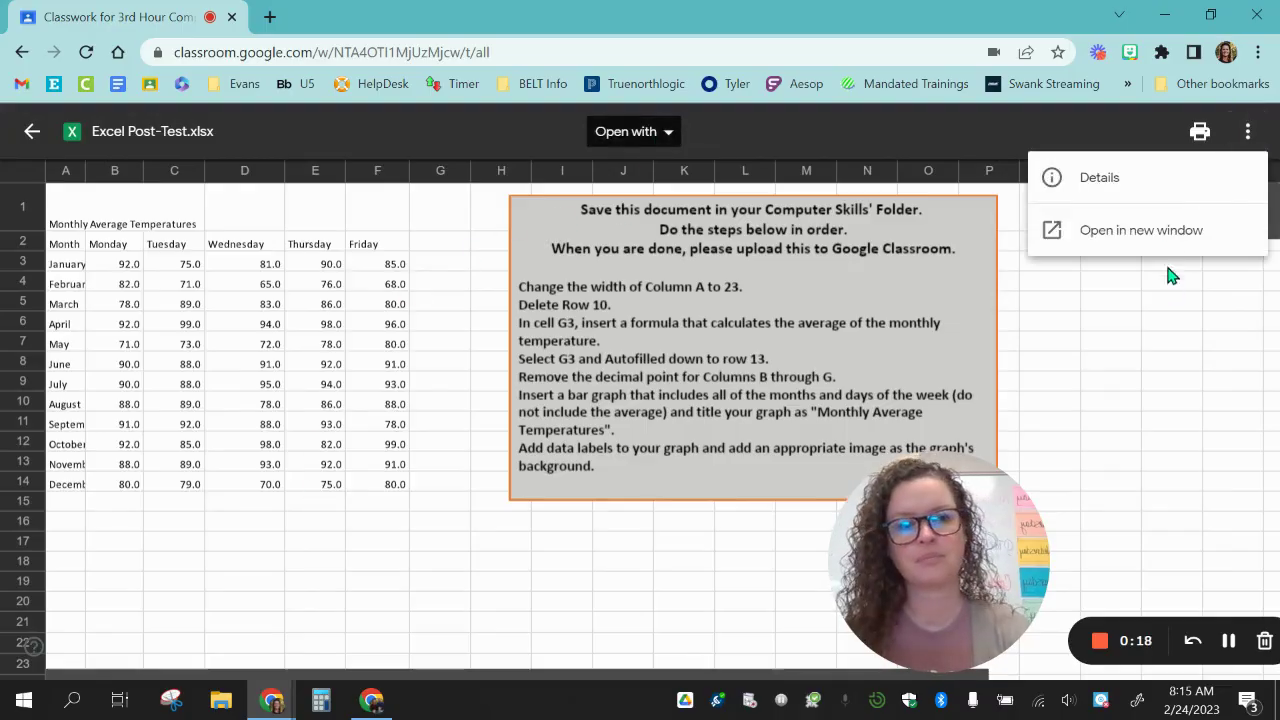
click(1140, 230)
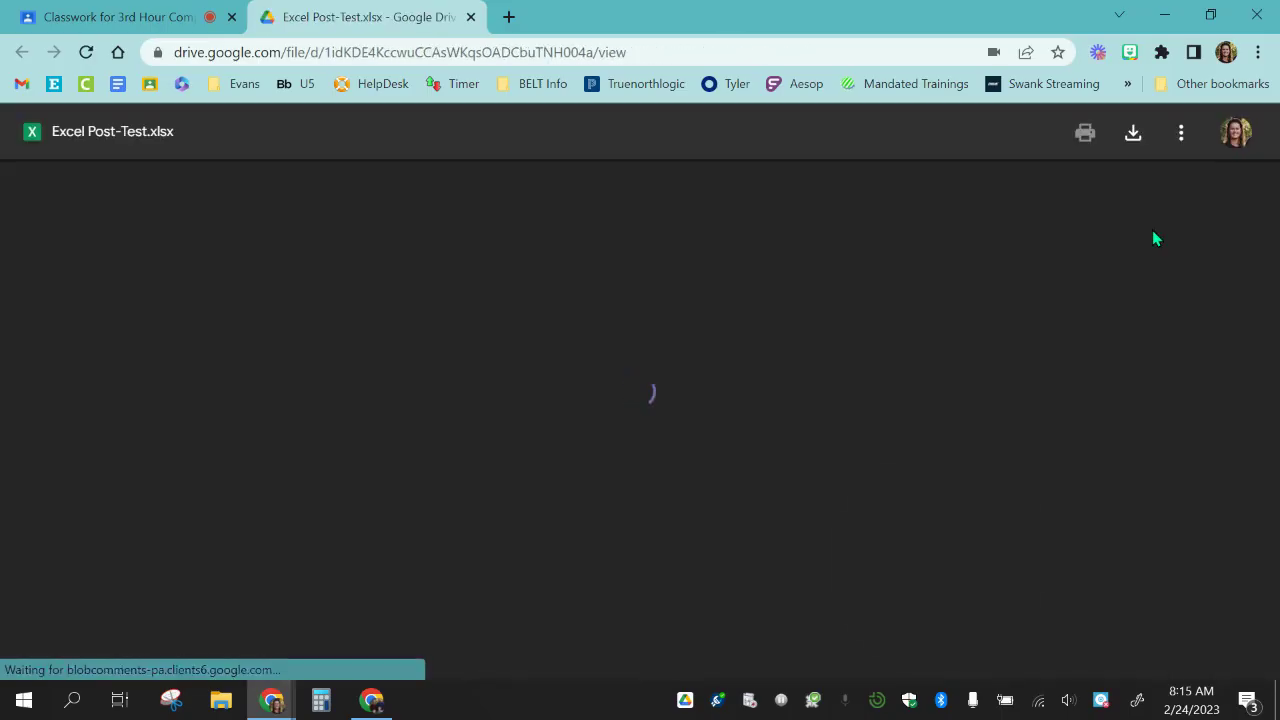
click(1134, 135)
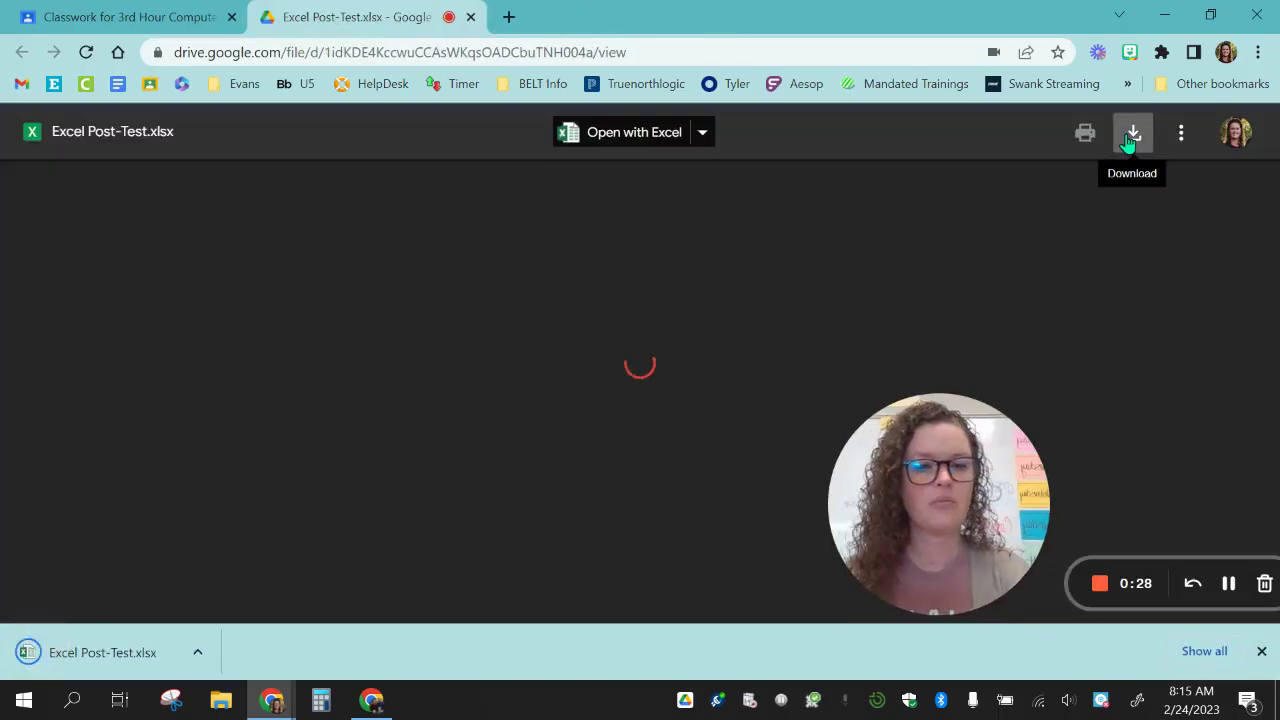
Open the downloaded Excel Post-Test.xlsx in a maximized Excel window and dismiss the Office update notice.
click(121, 653)
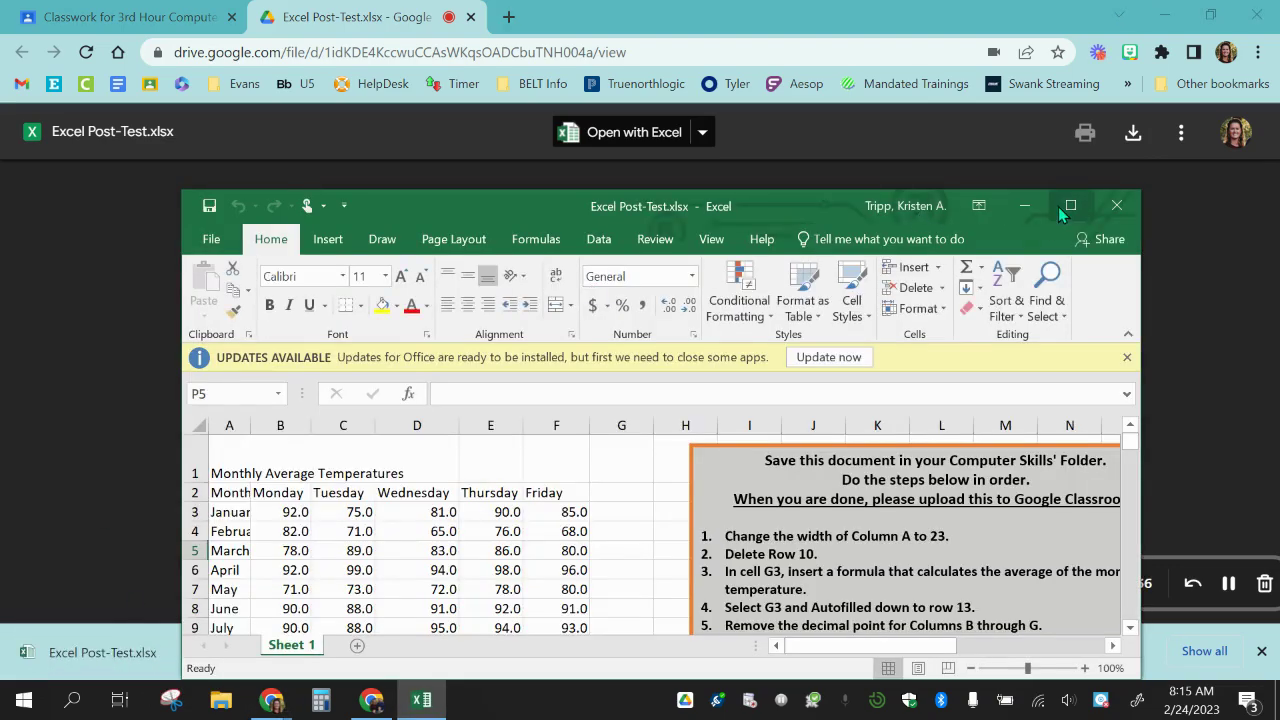
click(1070, 205)
click(1266, 167)
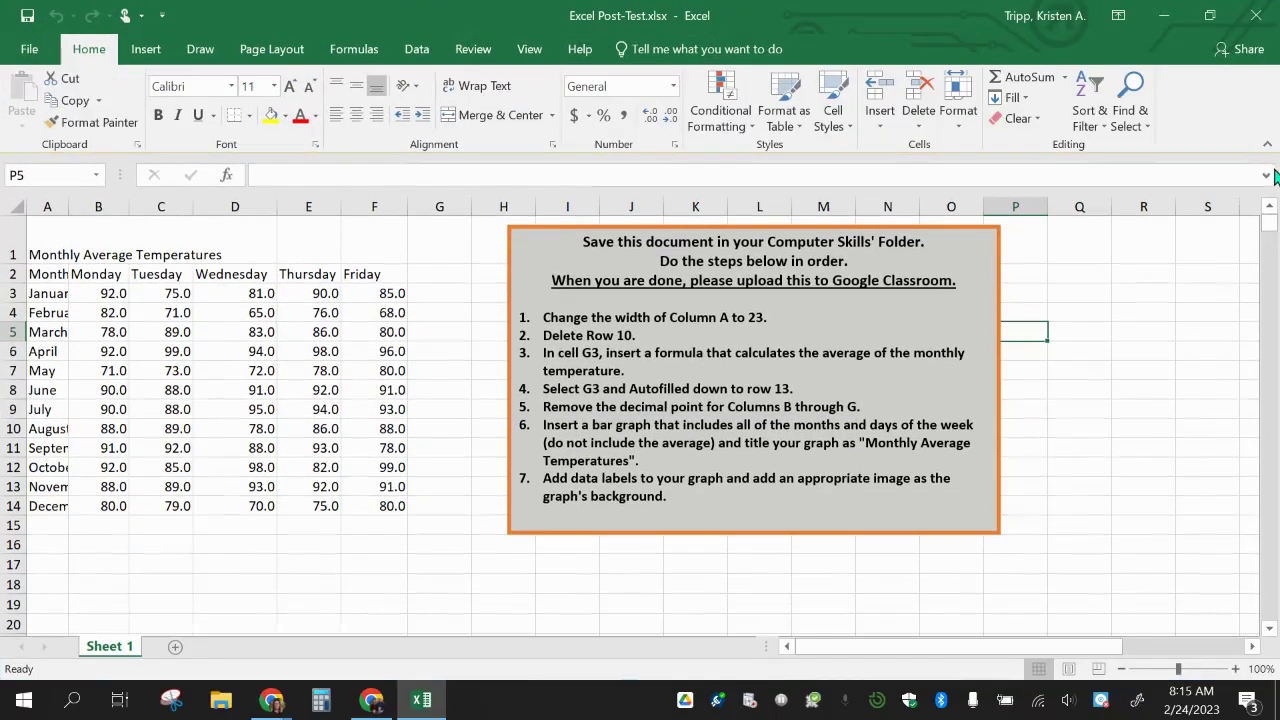
Start saving a copy of the workbook and choose the Computer Skills folder in My Drive on Google Drive (G:) as its location.
click(27, 52)
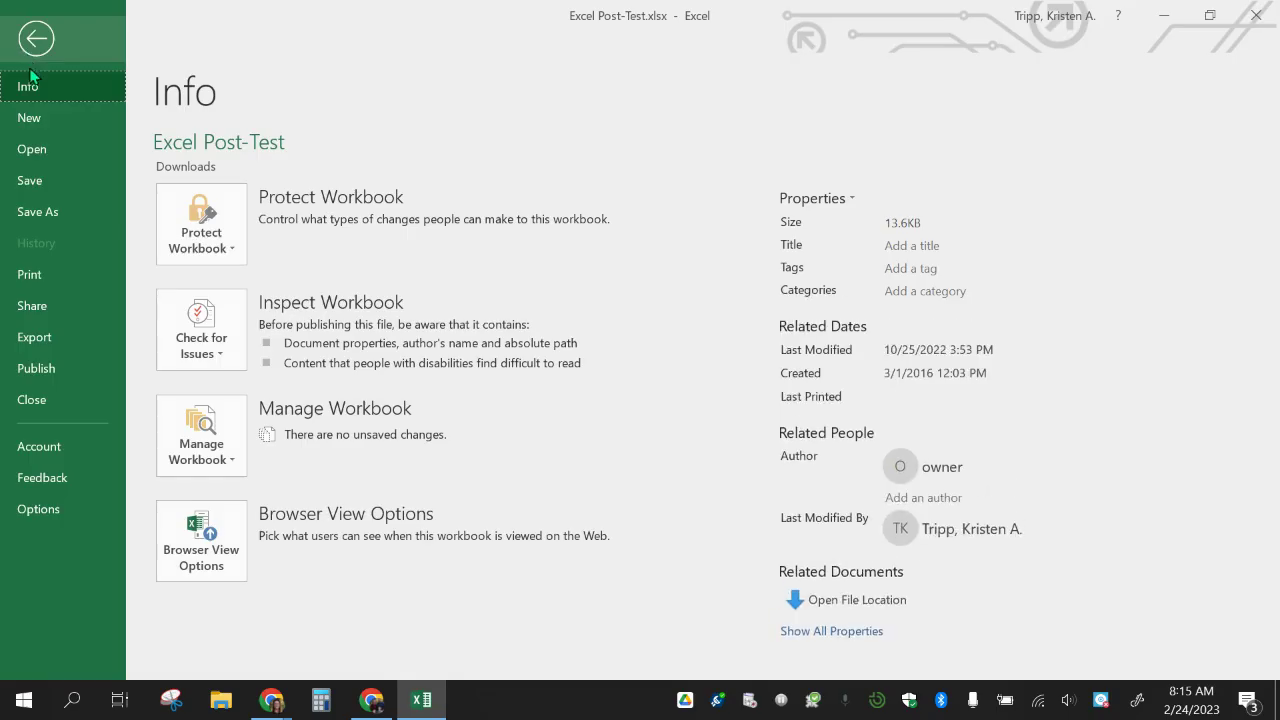
click(50, 220)
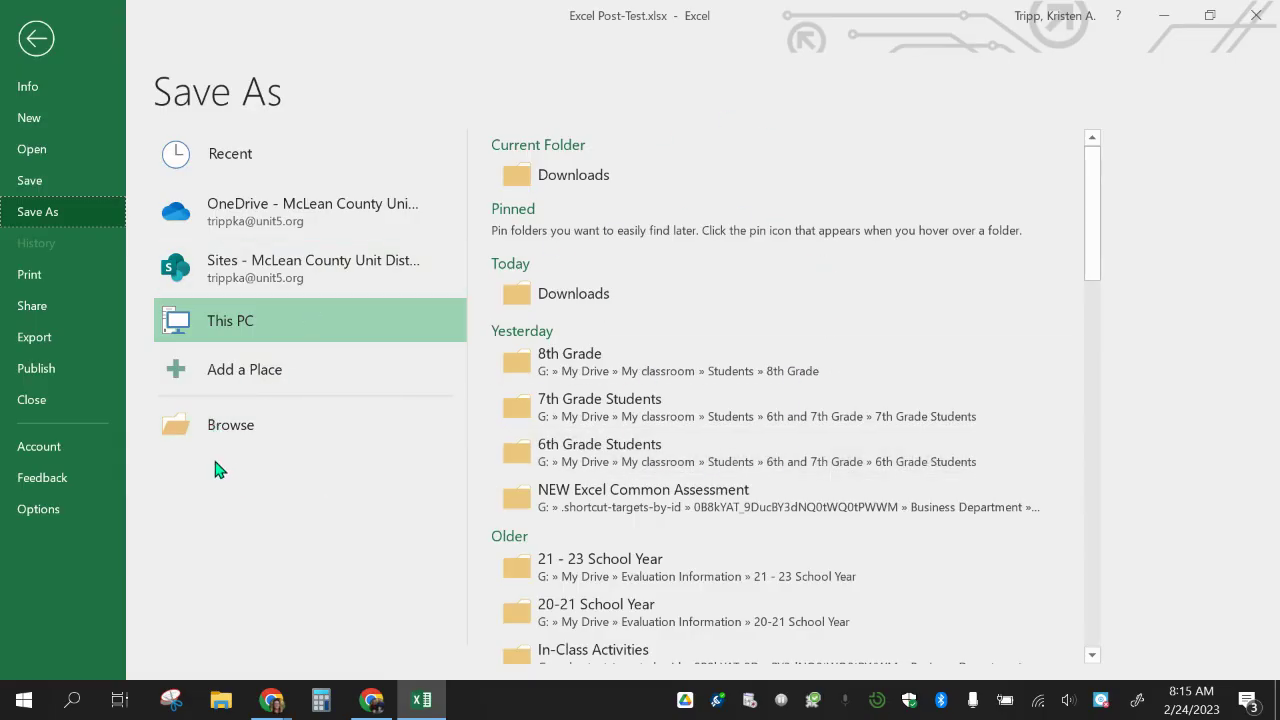
click(210, 428)
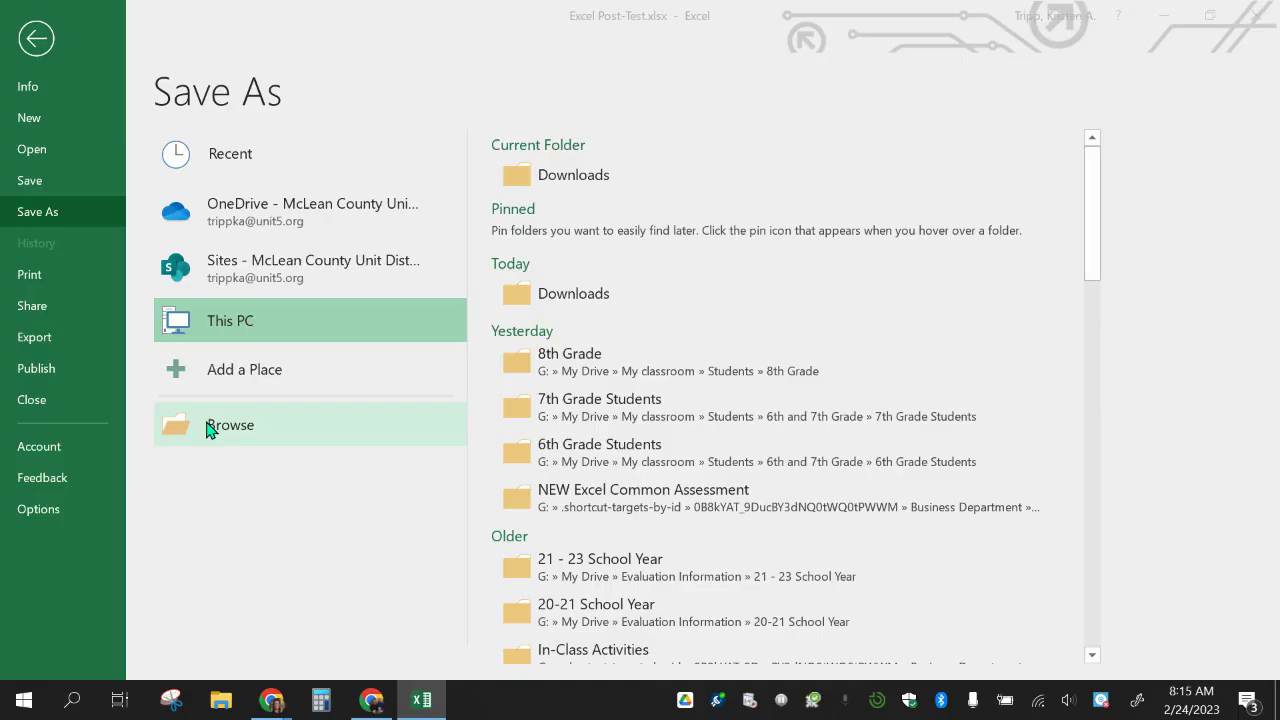
scroll(130, 248, up, 4)
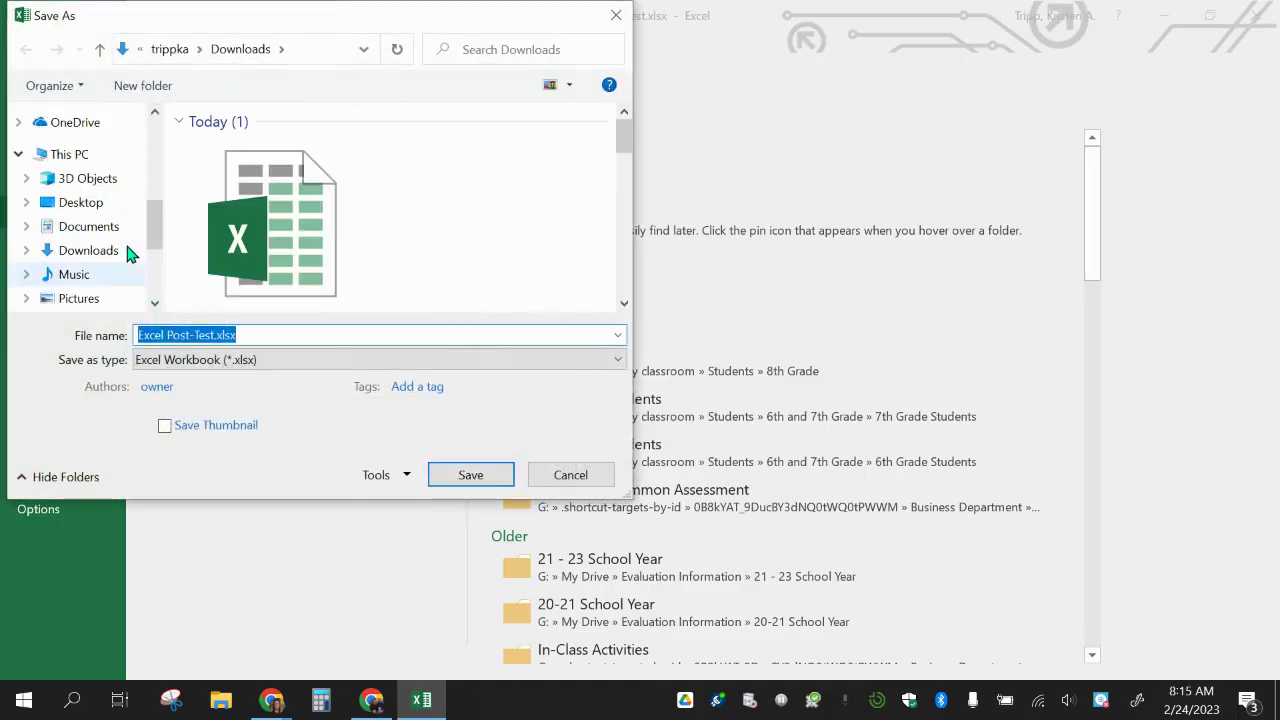
scroll(137, 248, up, 1)
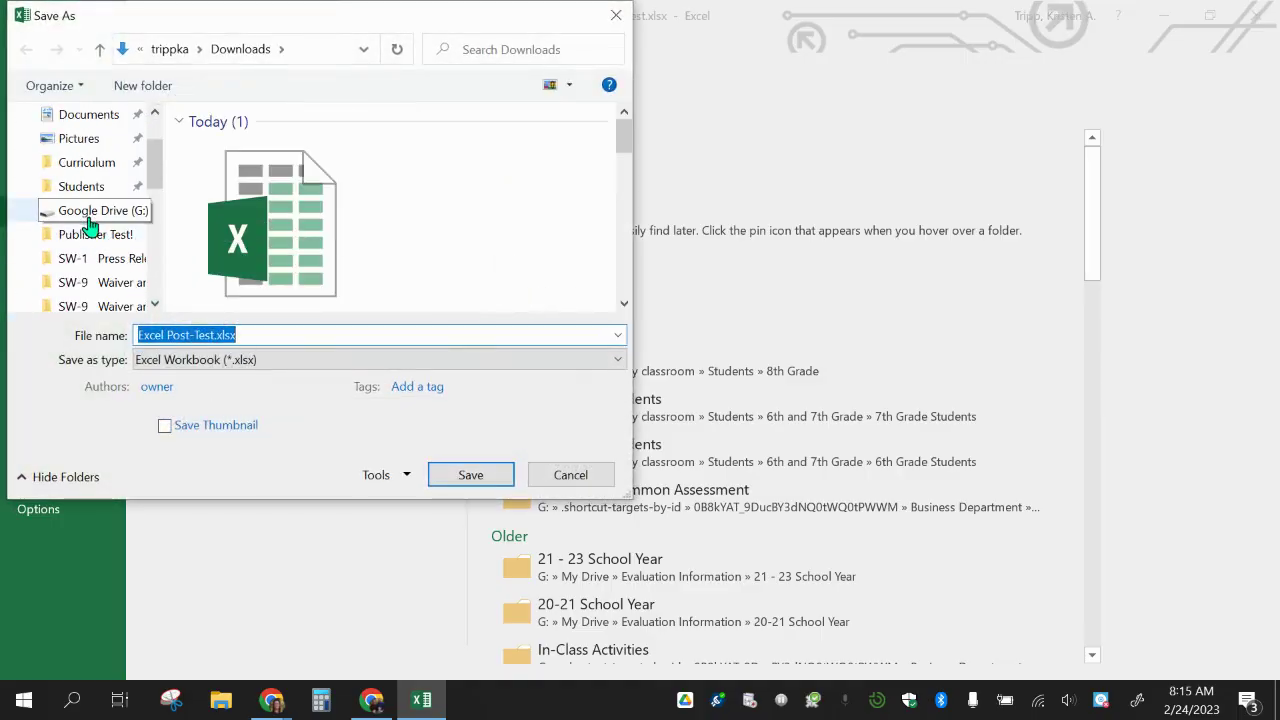
click(92, 209)
click(266, 158)
double_click(266, 158)
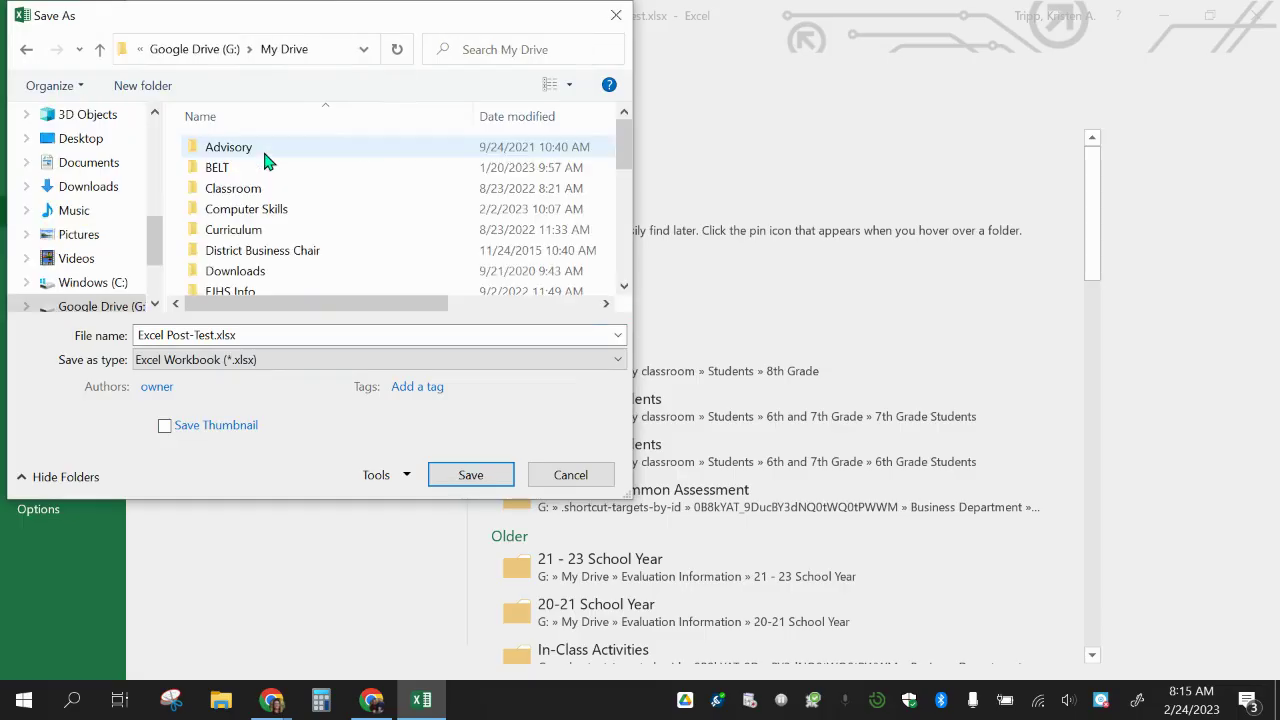
double_click(266, 213)
Name the copy with the teacher's name followed by "Excel Post Test" and save it.
click(260, 335)
text(M)
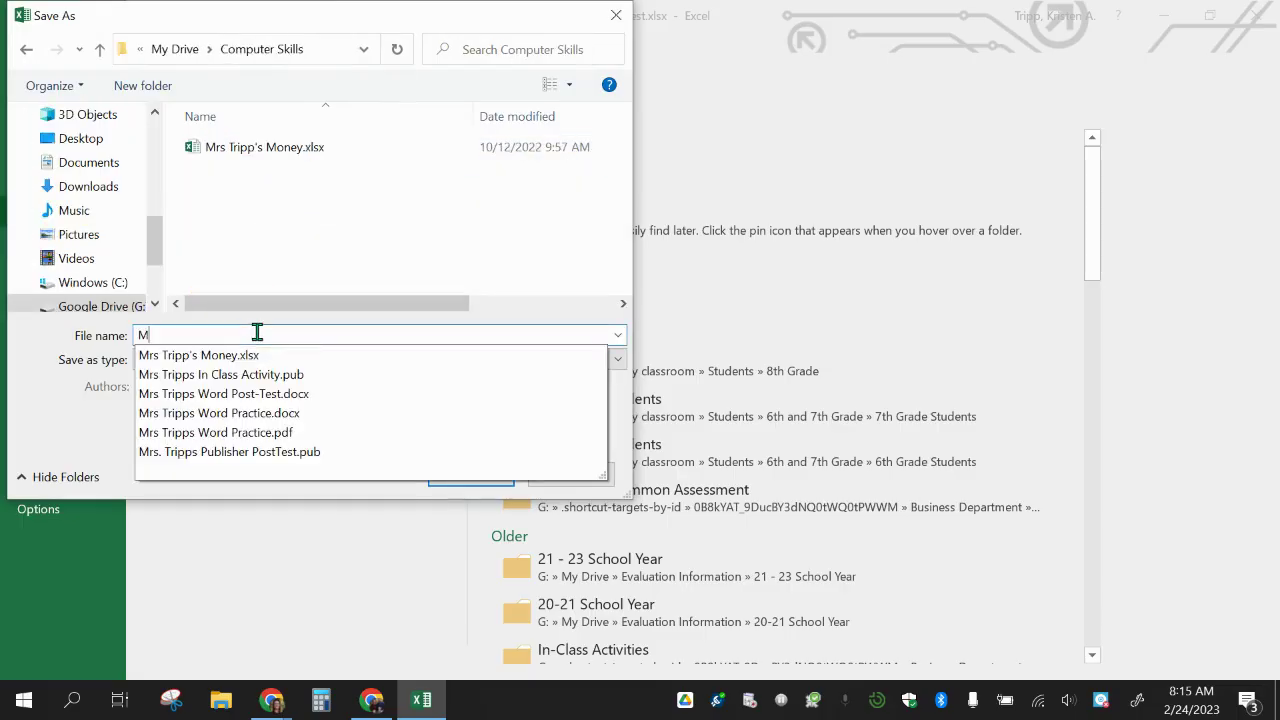
text(rs. Tripps Ex)
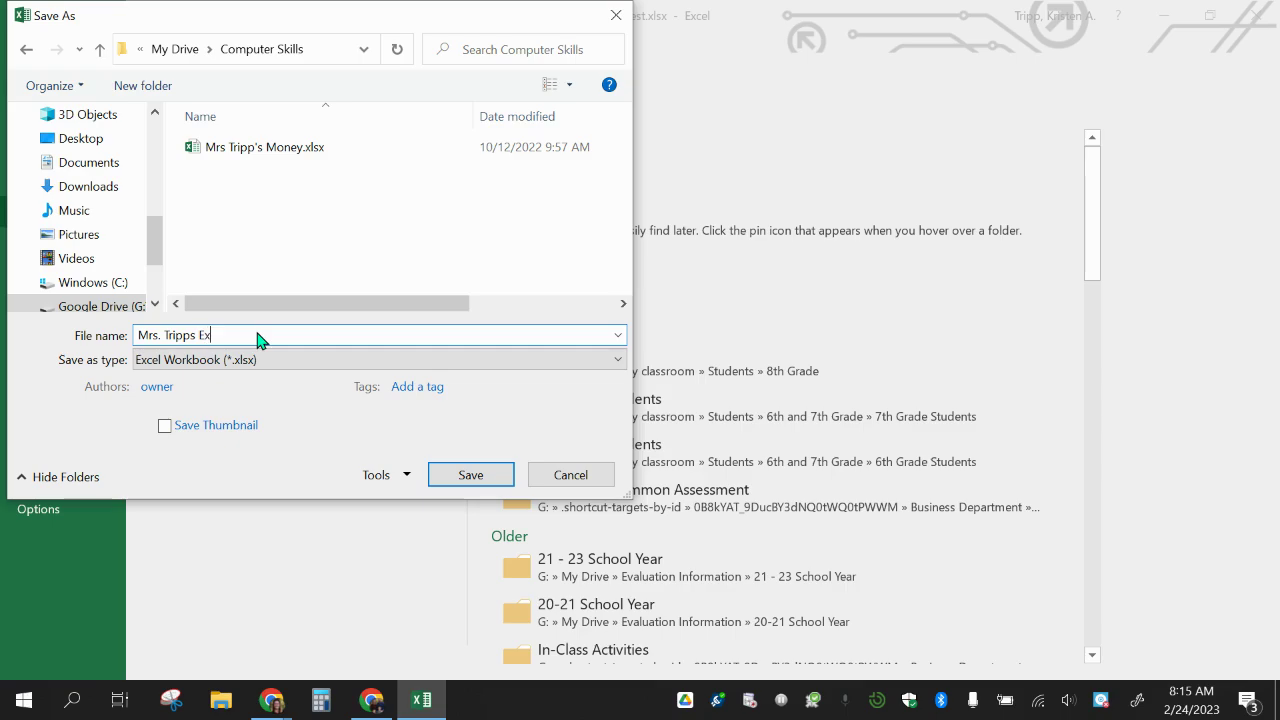
text(ce )
text(Post Test)
key(Return)
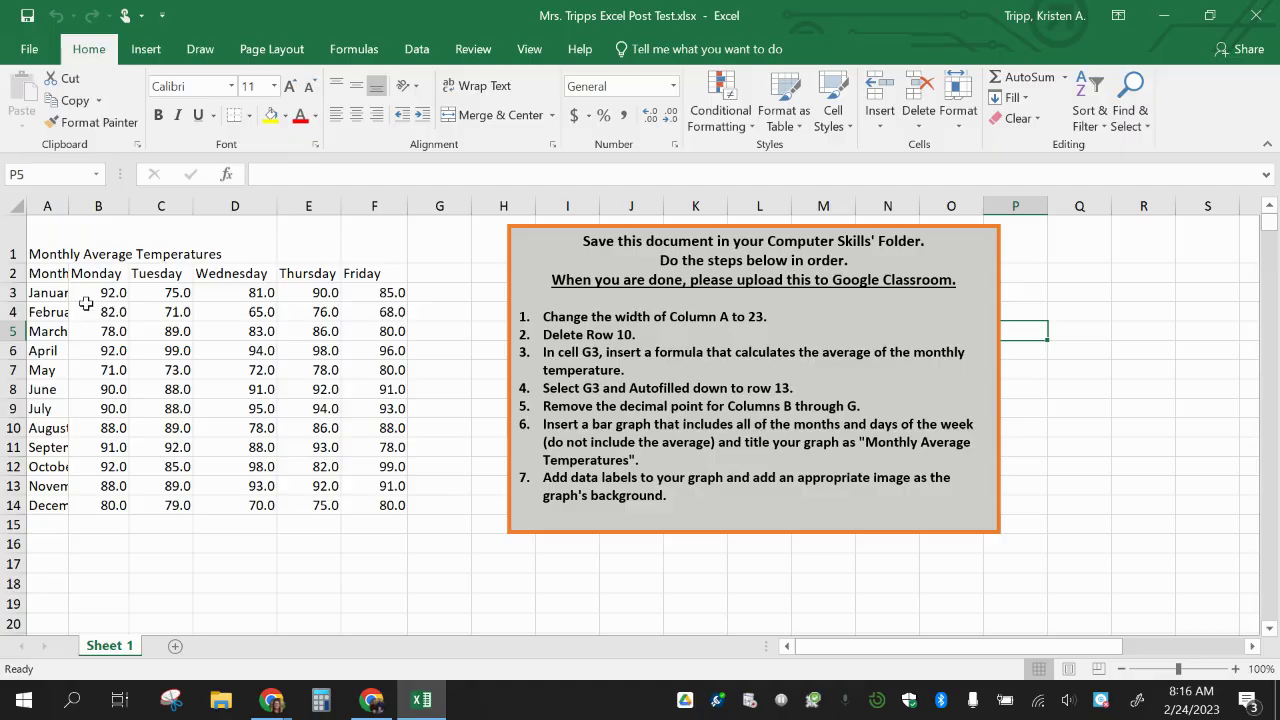
Set the width of column A to 23.
drag(72, 205, 200, 207)
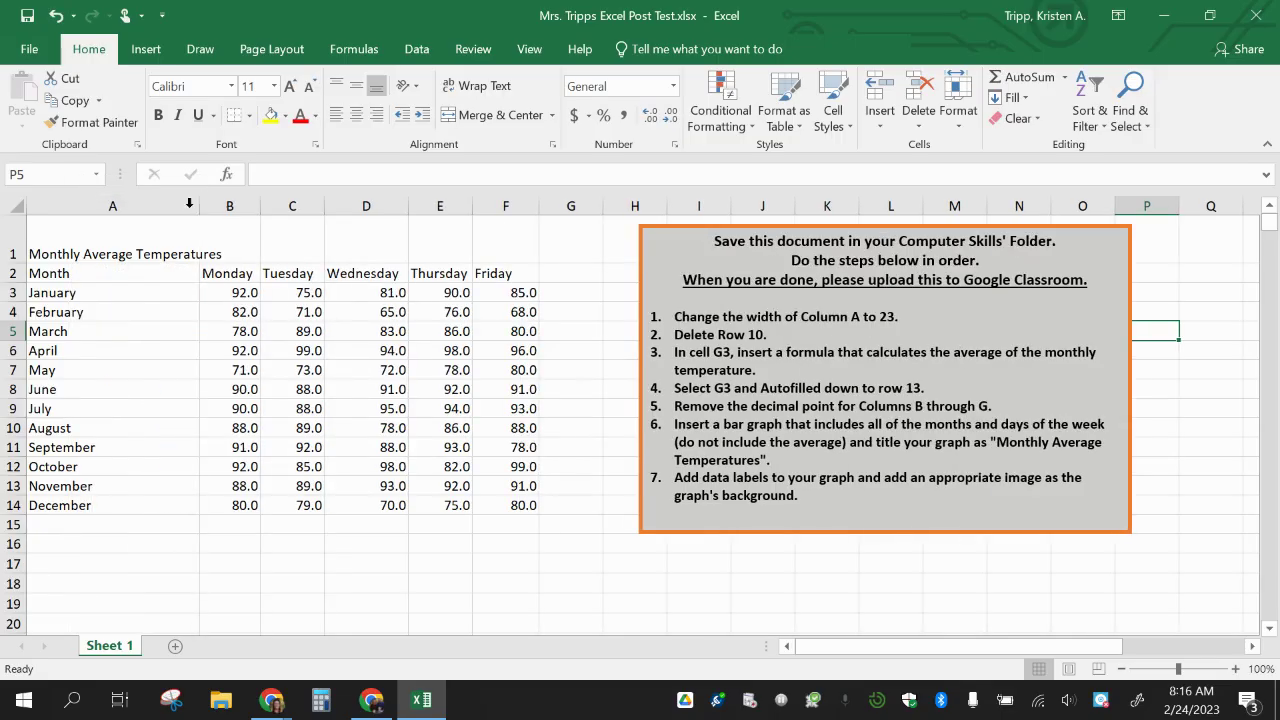
right_click(116, 206)
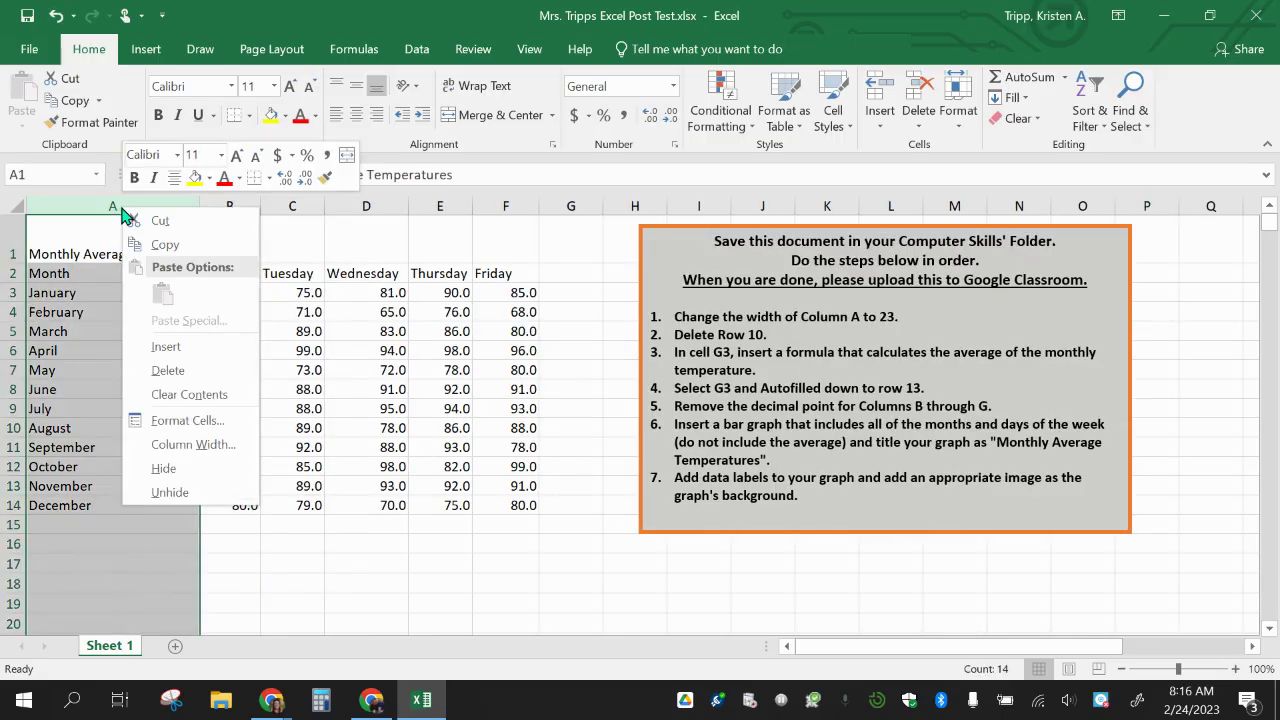
click(175, 445)
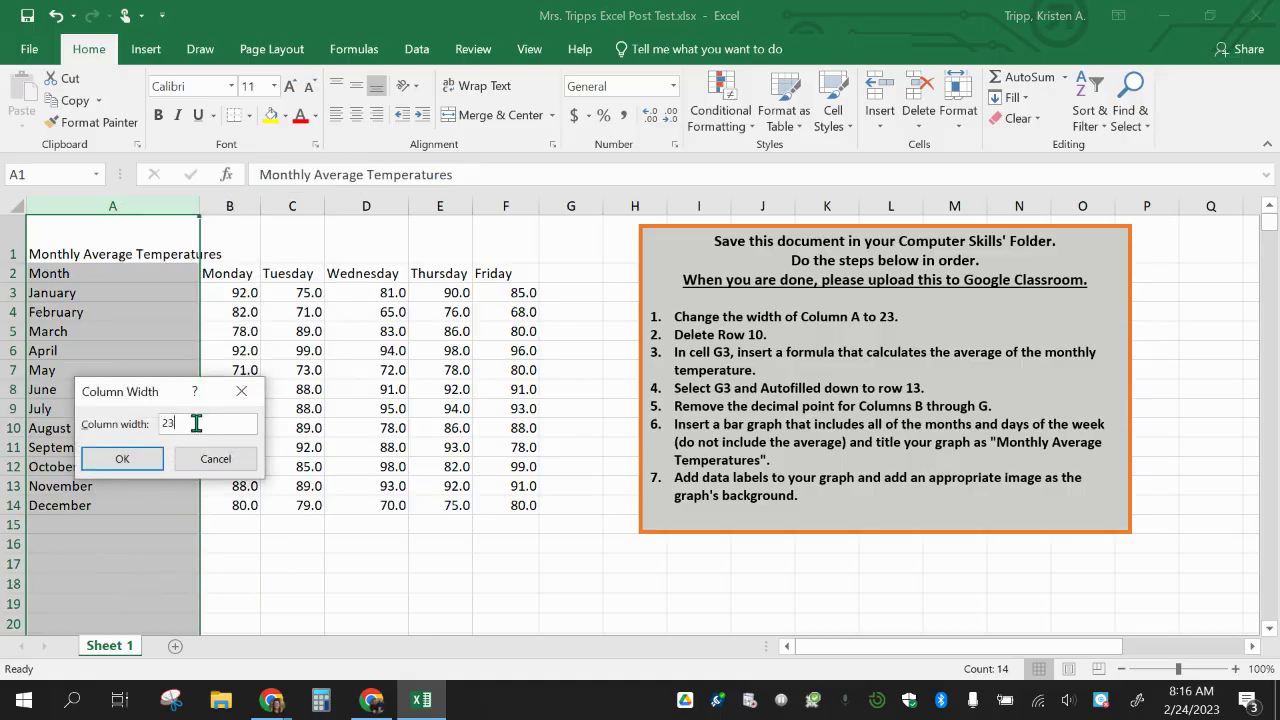
key(Return)
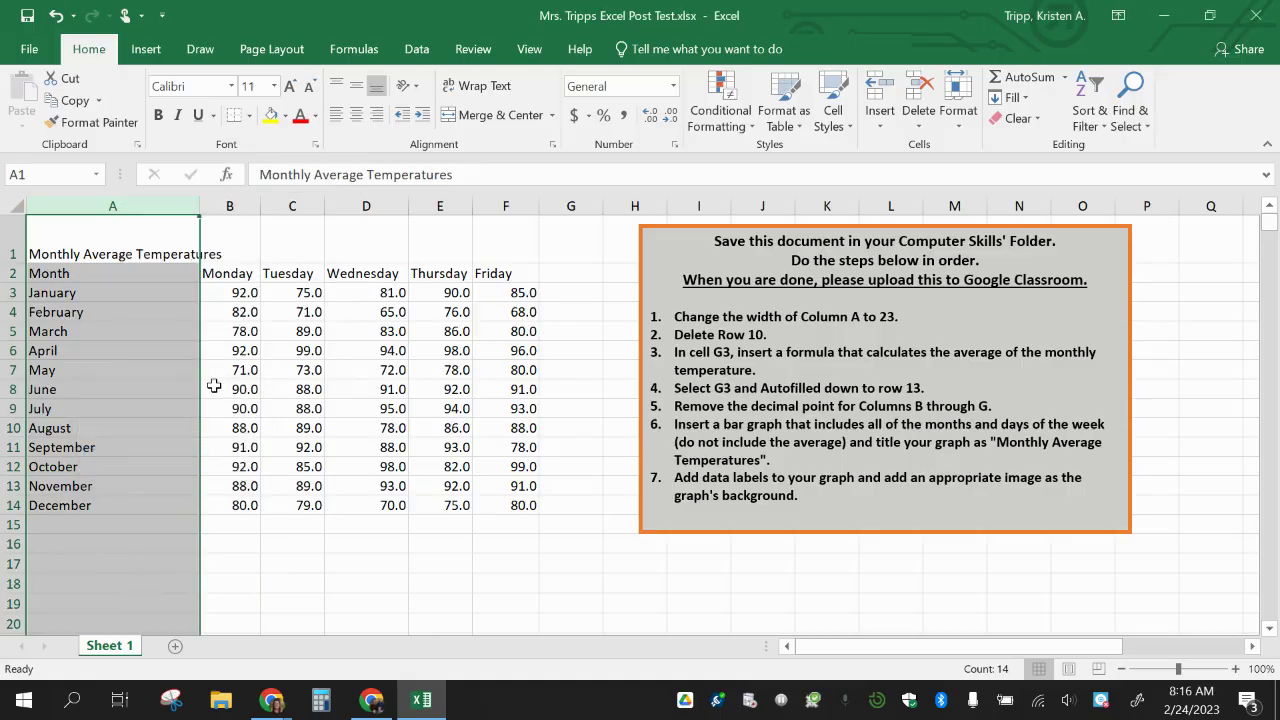
Color the first instruction in the text box, "Change the width of Column A to 23.", red.
click(758, 318)
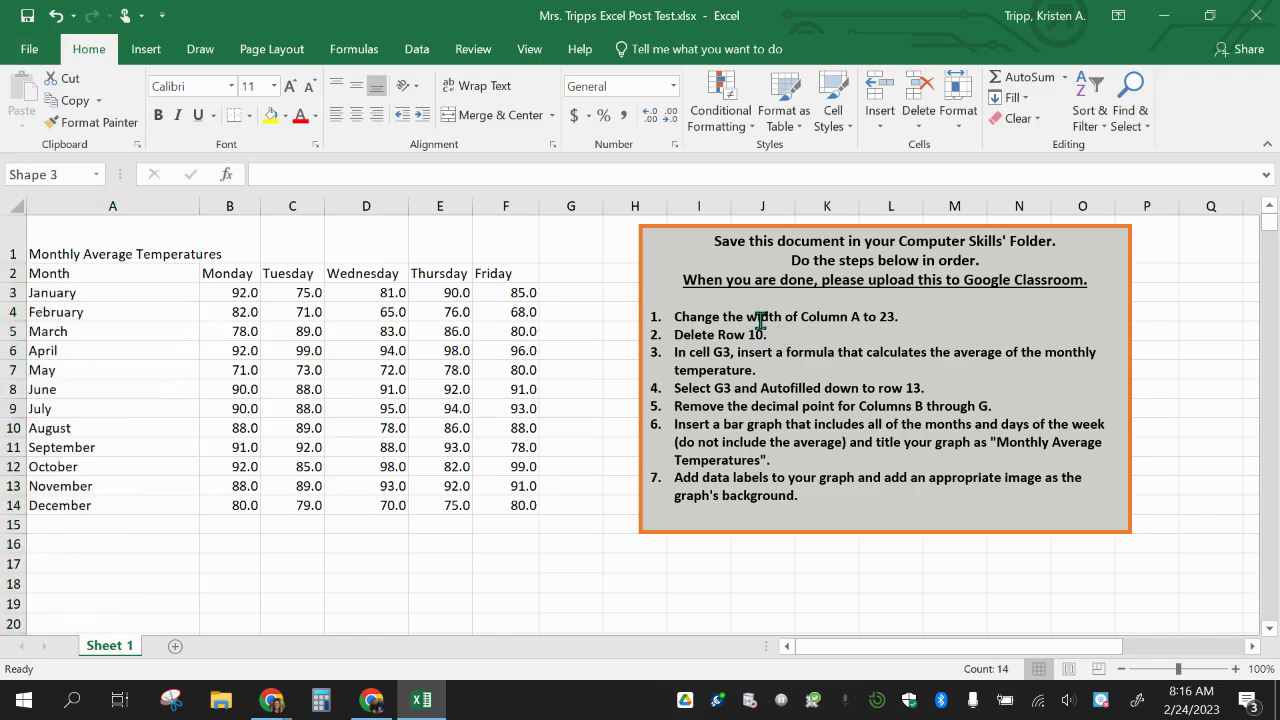
drag(924, 318, 672, 316)
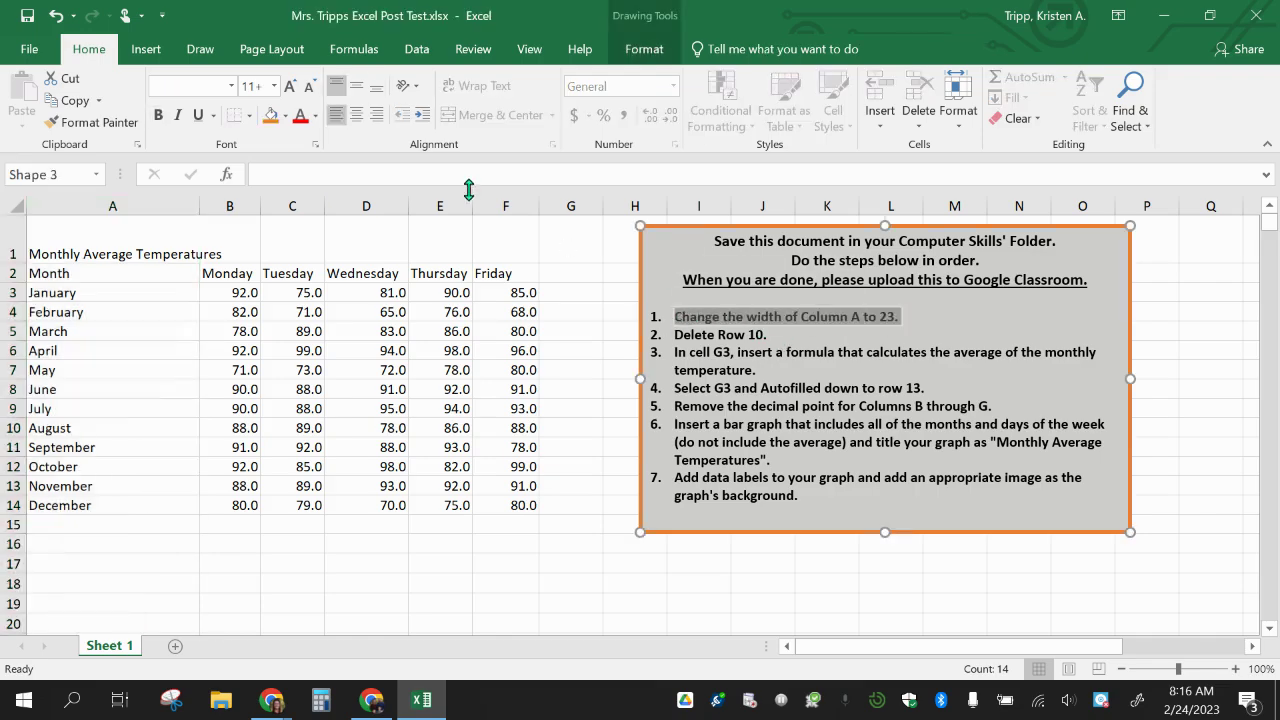
click(300, 116)
click(788, 338)
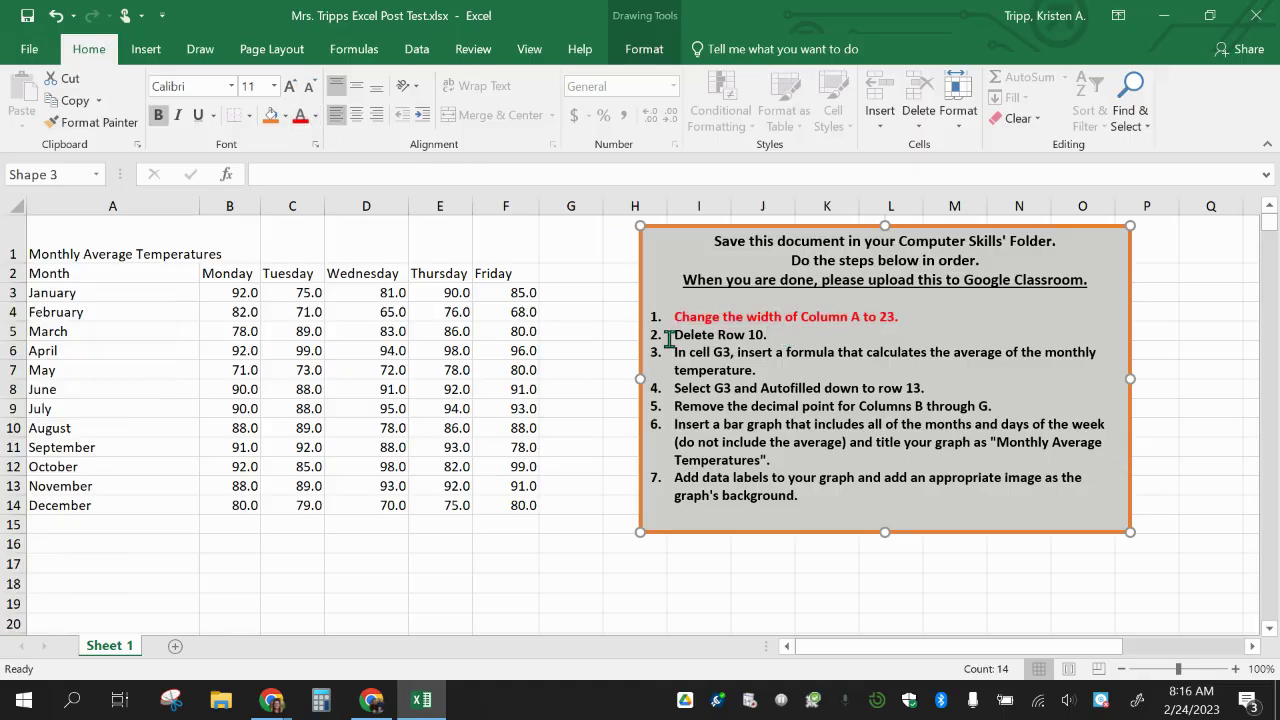
Delete row 10, which holds August, and color the "Delete Row 10." instruction in the text box red.
click(13, 428)
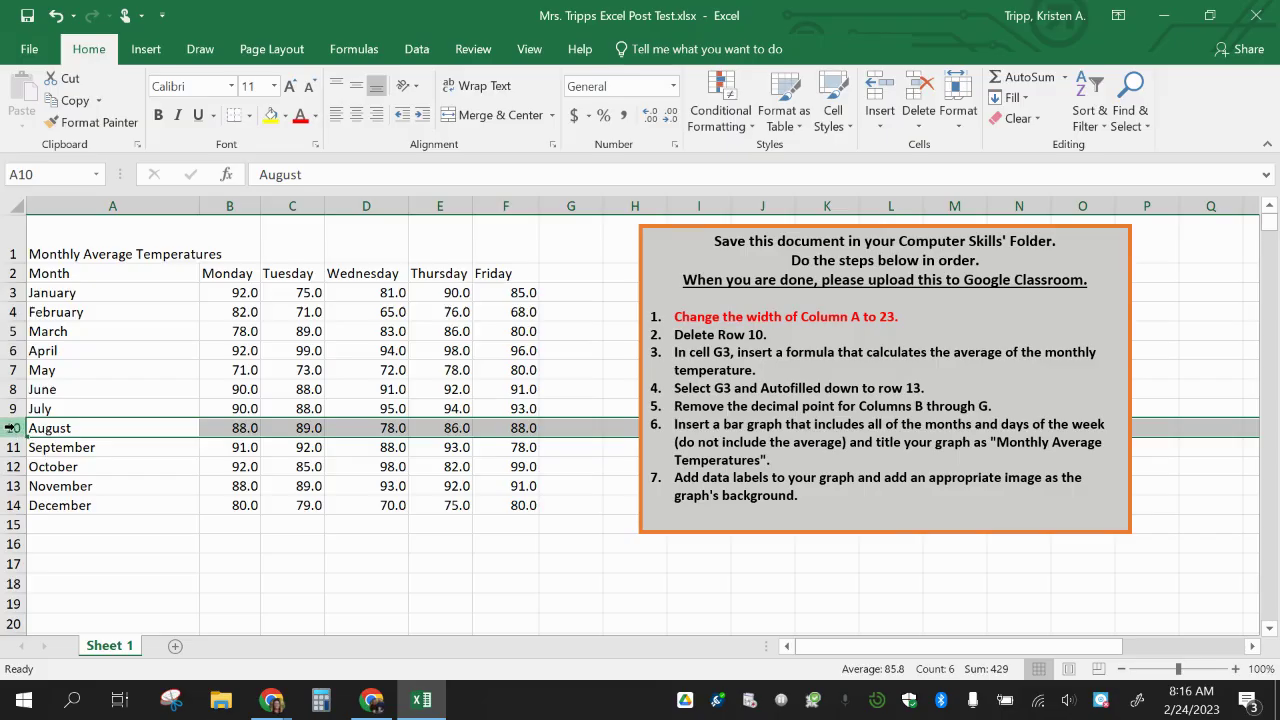
click(916, 88)
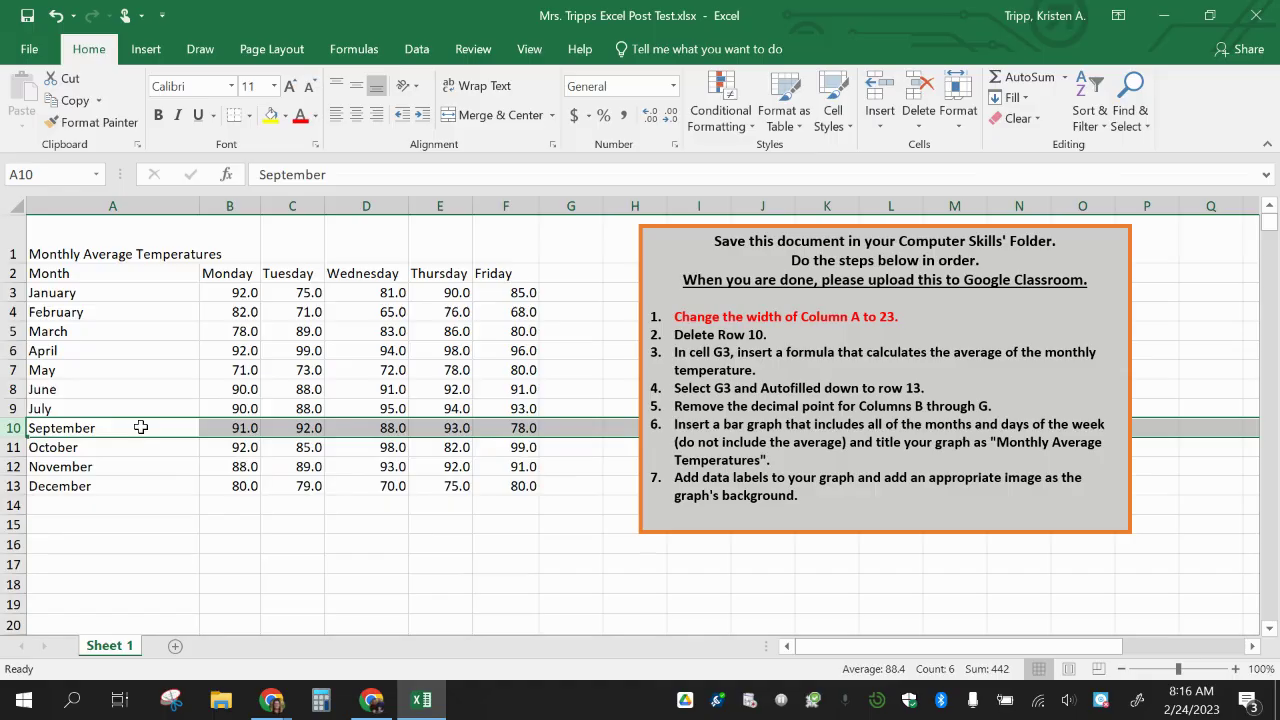
click(785, 331)
drag(785, 333, 678, 334)
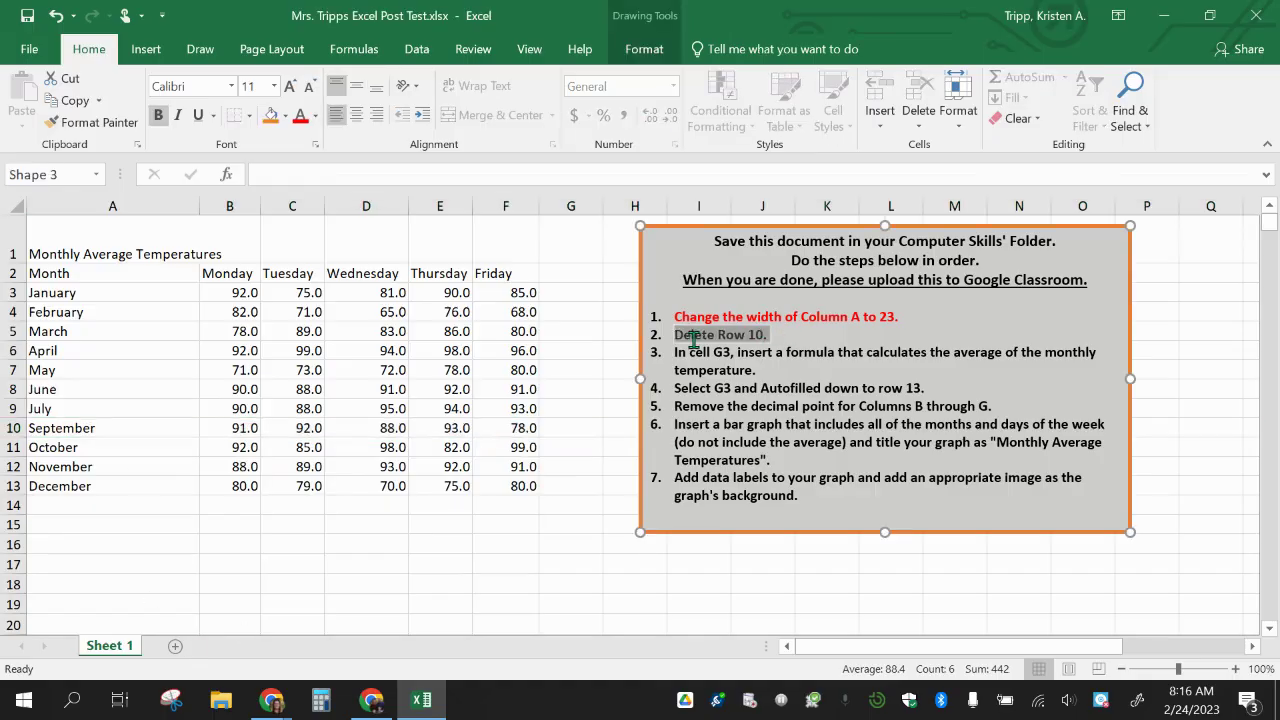
click(300, 116)
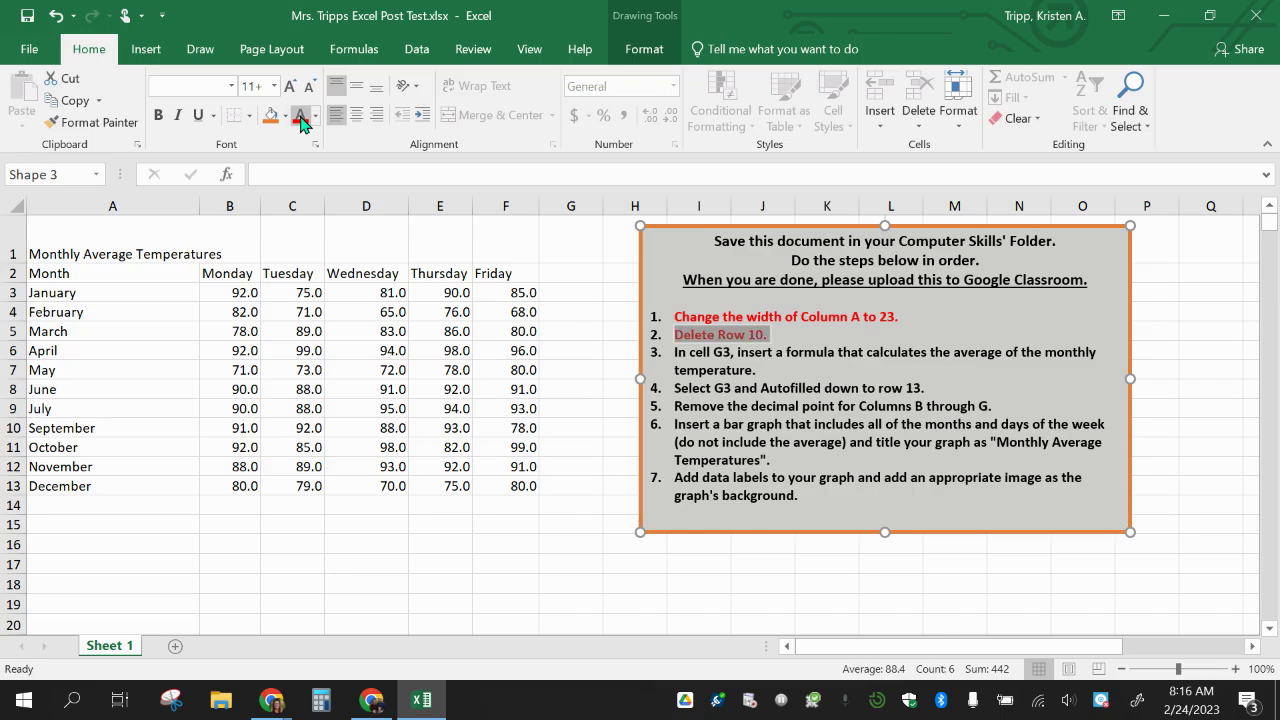
click(808, 368)
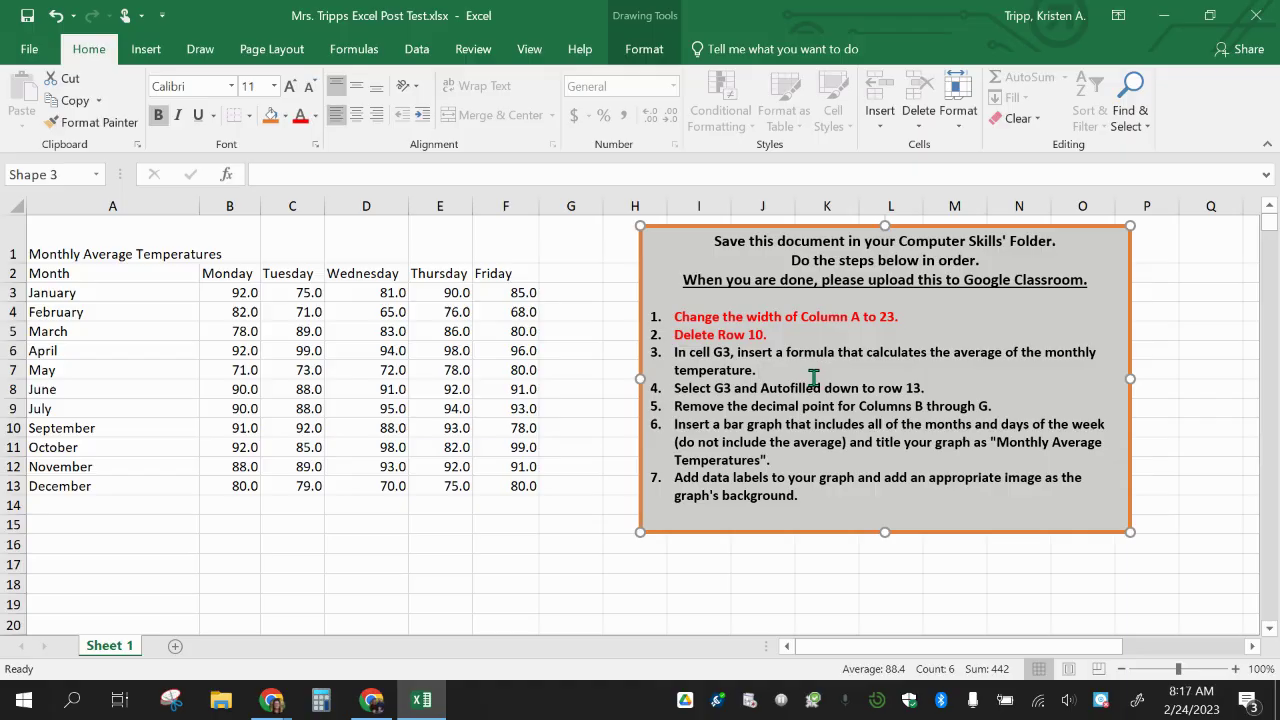
Insert the formula =AVERAGE(B3:F3) in cell G3 and color the third instruction in the text box red.
click(578, 291)
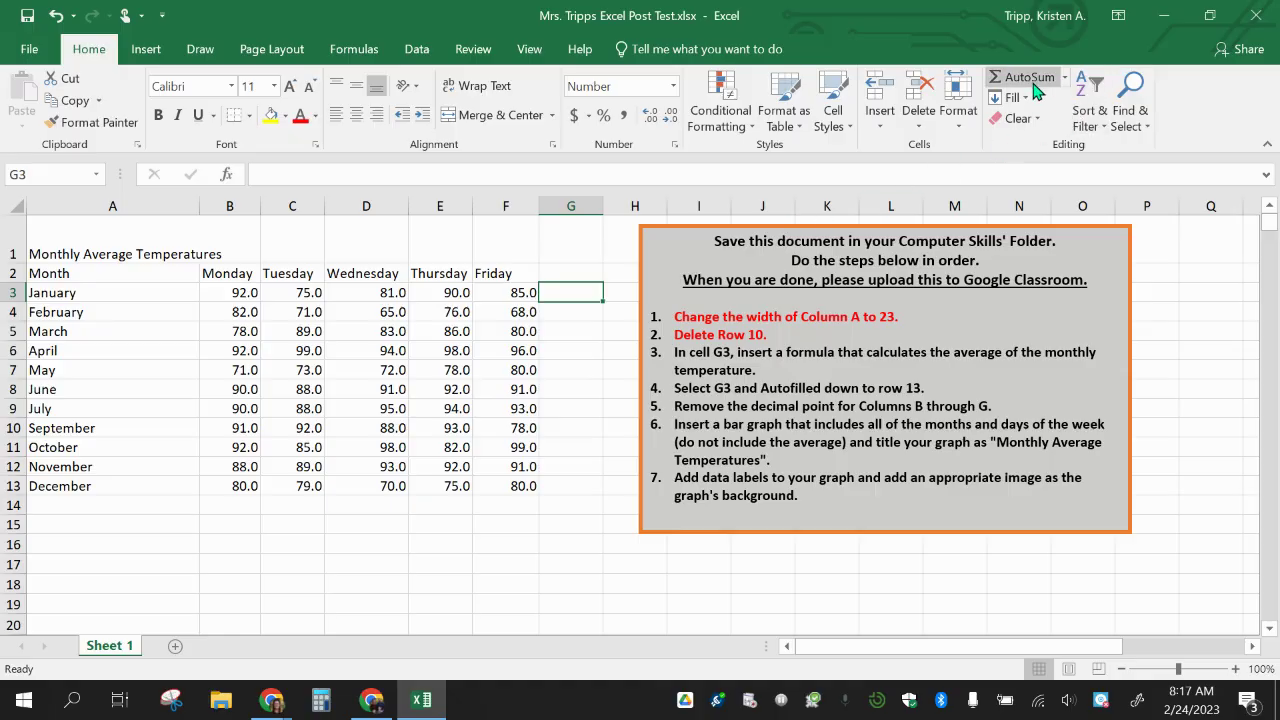
click(1065, 77)
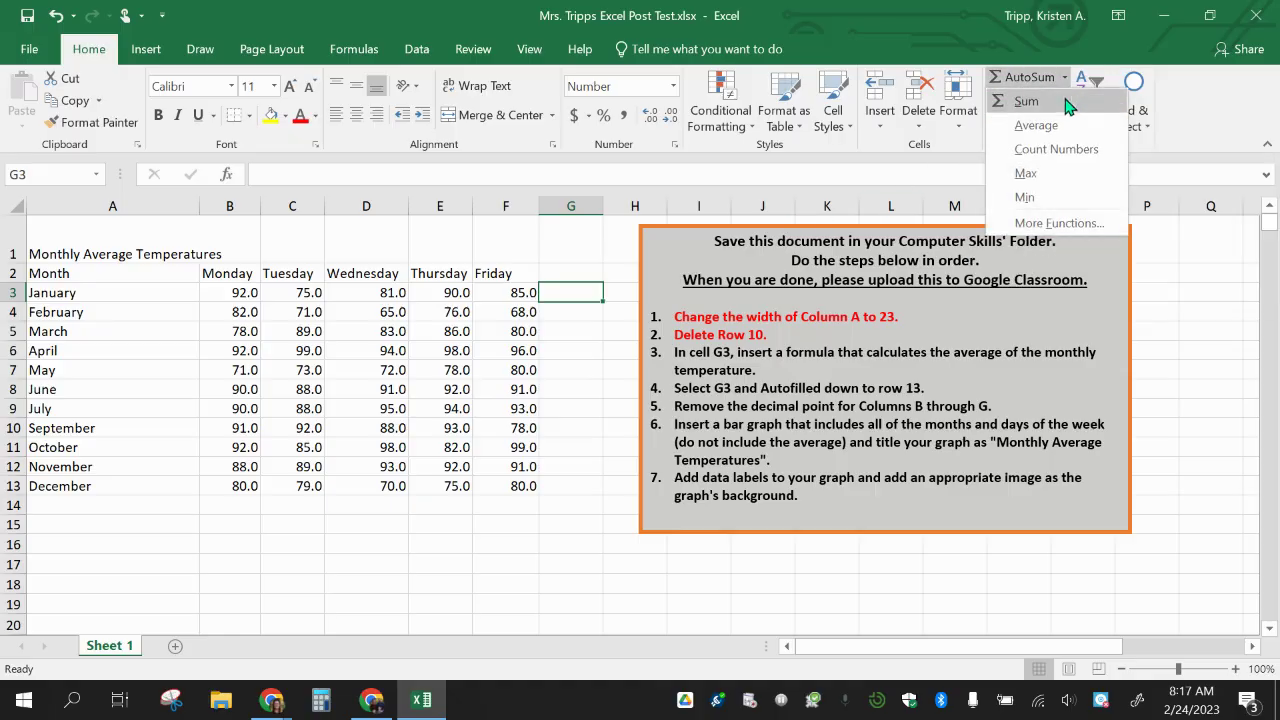
click(1067, 128)
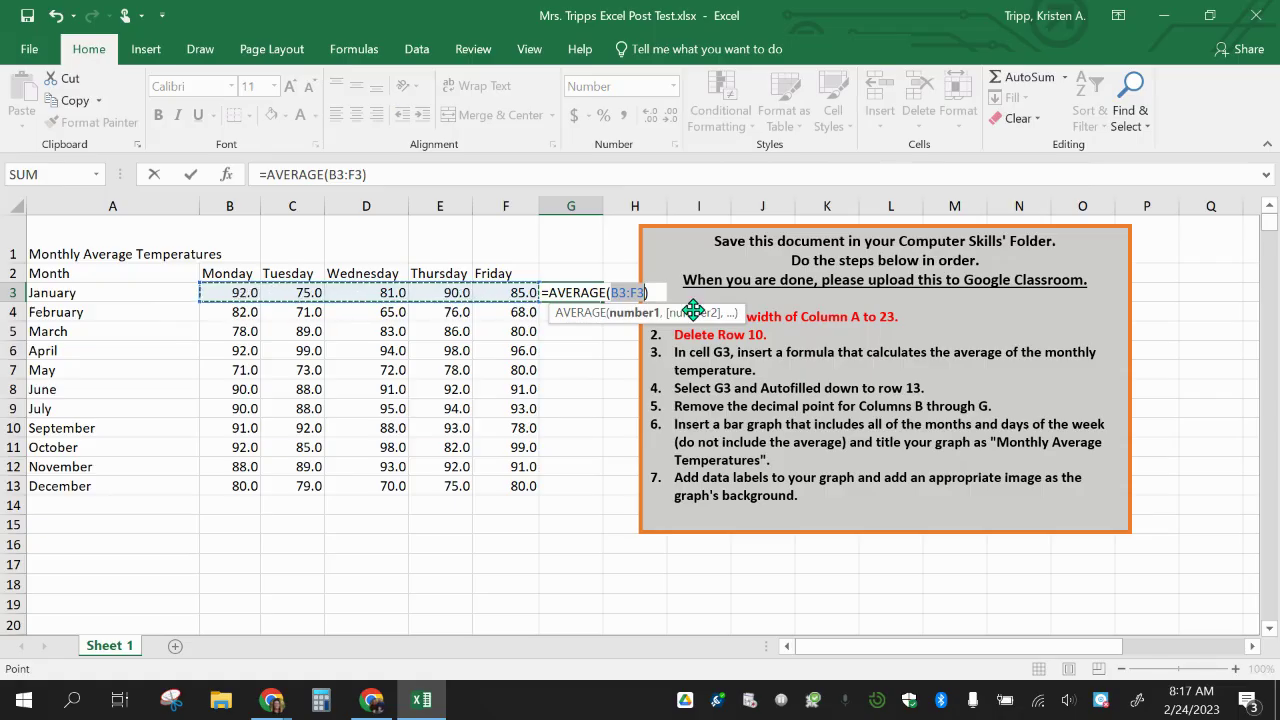
key(Return)
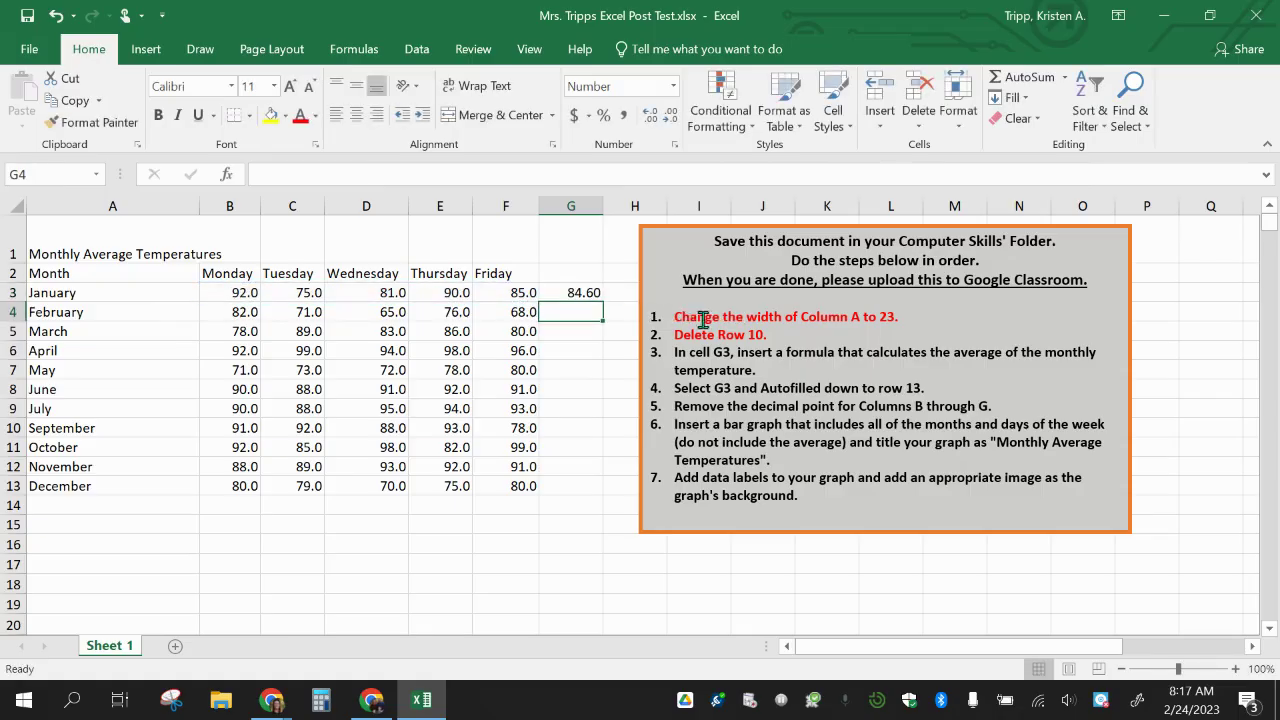
drag(774, 370, 676, 352)
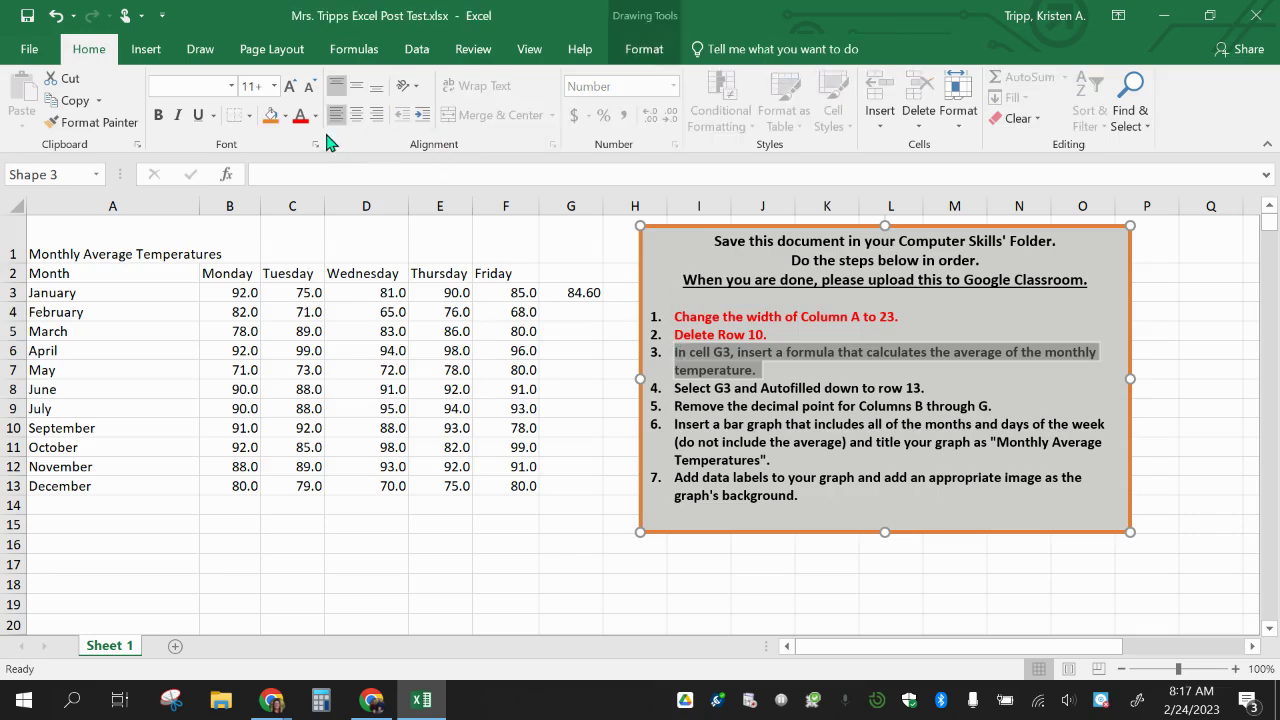
click(299, 116)
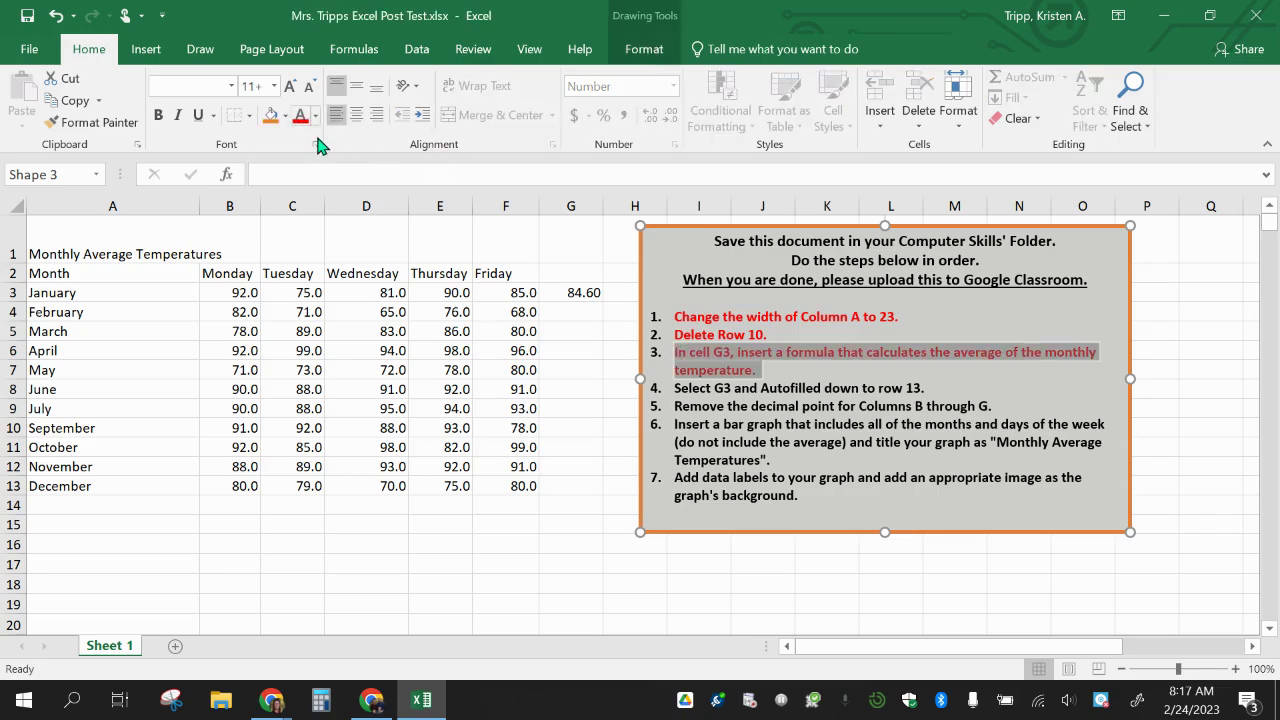
Autofill the average formula from G3 down to row 13.
click(581, 291)
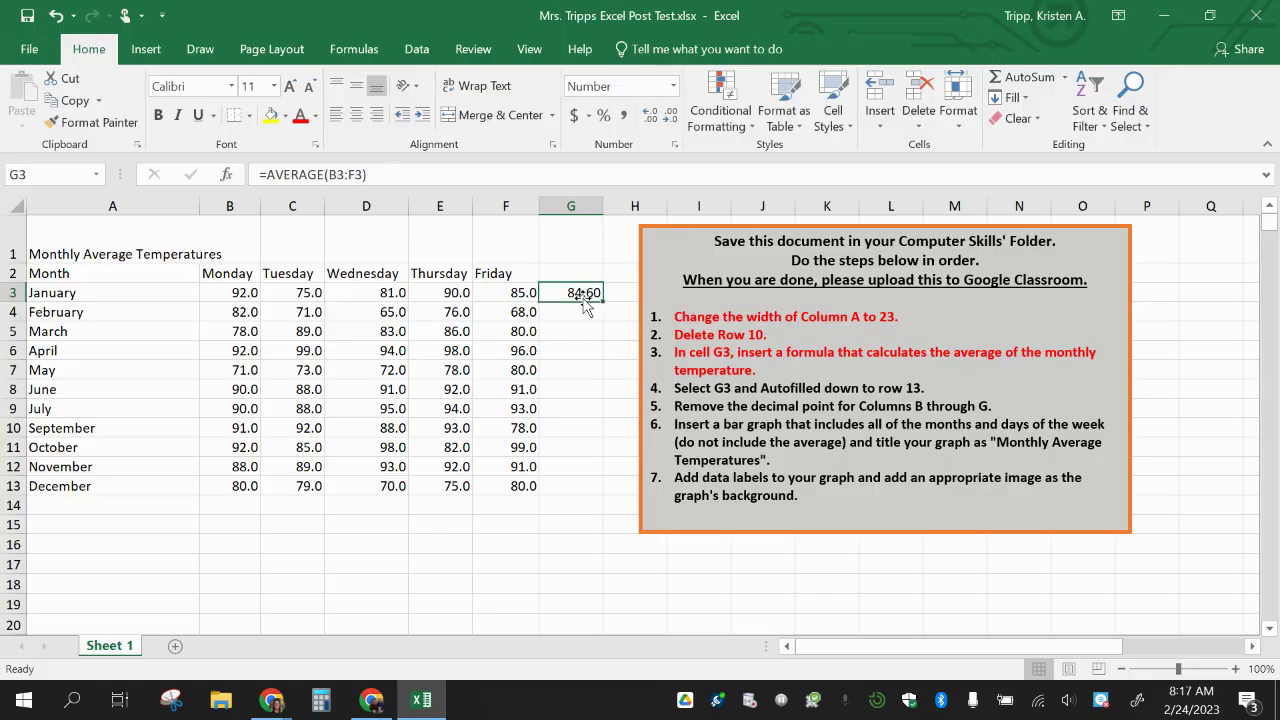
drag(603, 302, 601, 494)
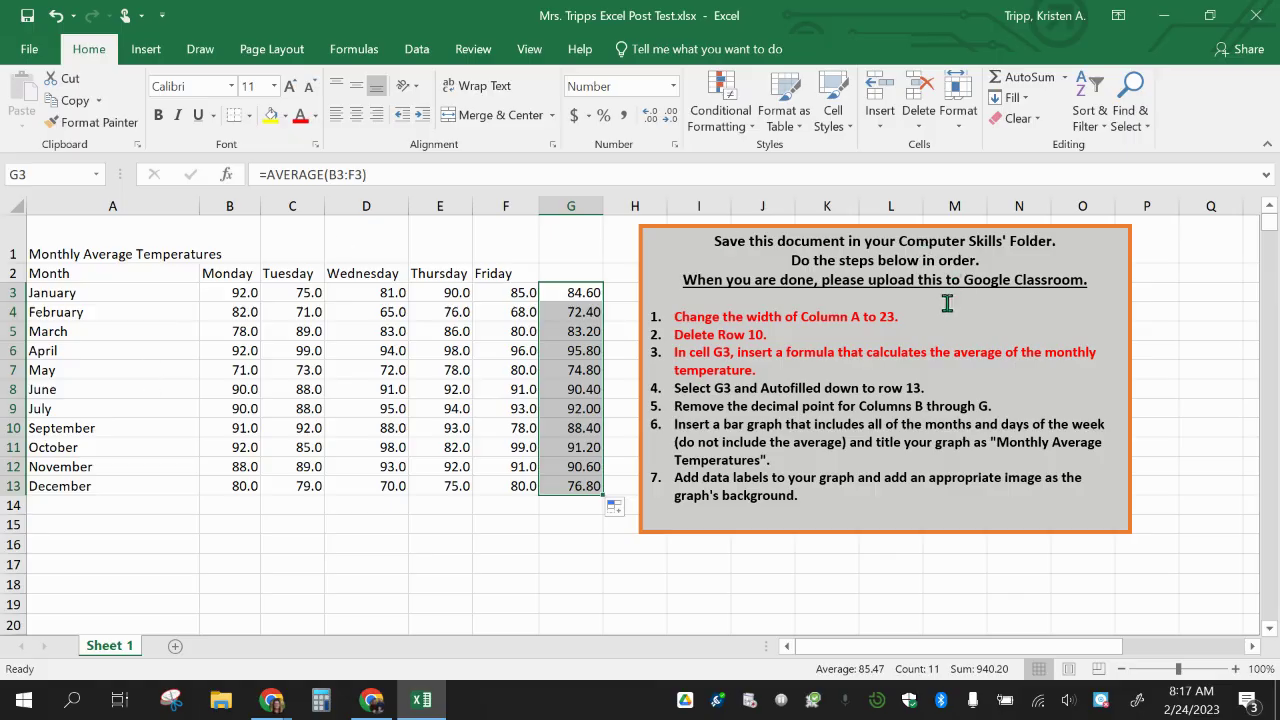
Color the fourth instruction in the text box, "Select G3 and Autofilled down to row 13.", red.
click(936, 390)
shift+click(649, 392)
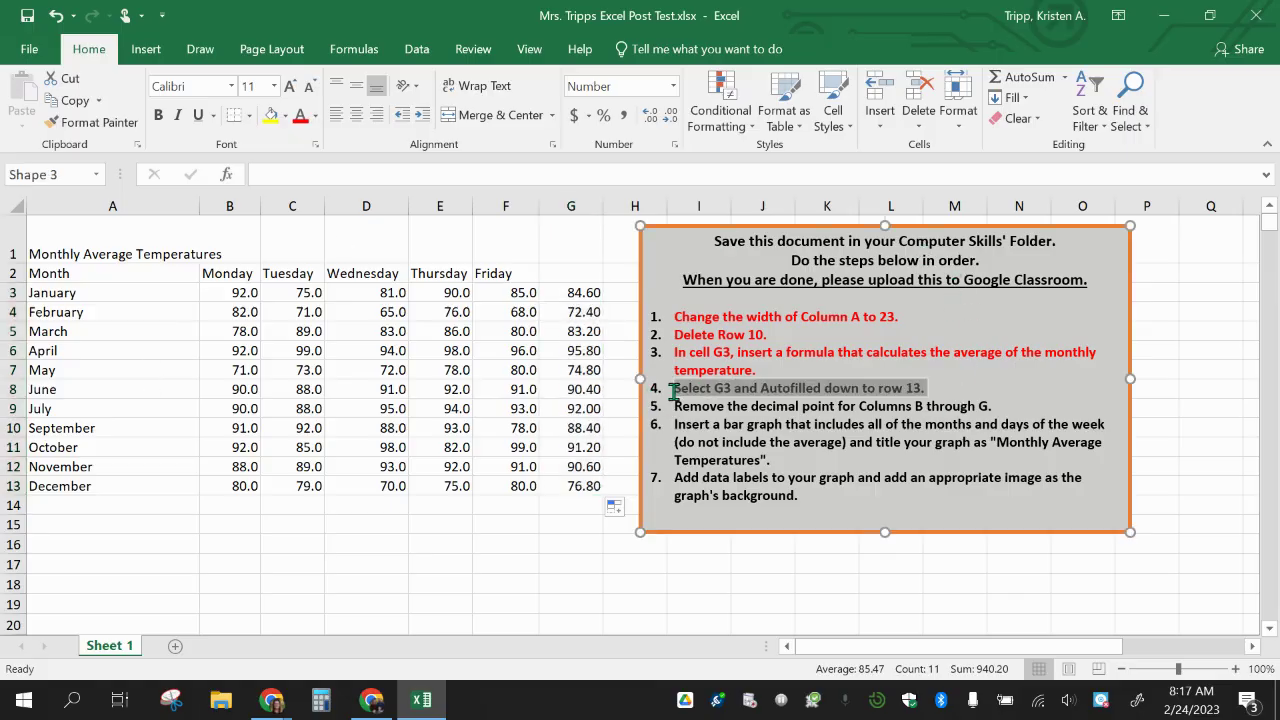
click(300, 116)
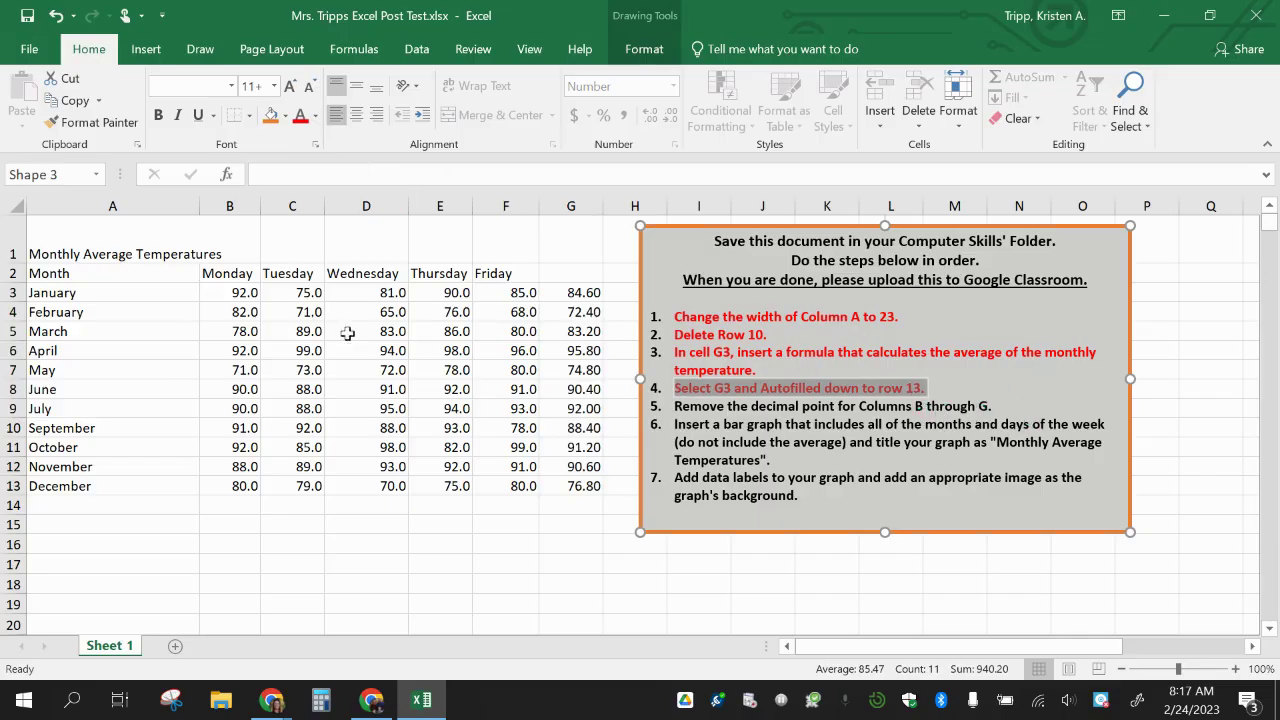
Remove the decimal places from the values in B3:G13 and color the fifth instruction in the text box red.
click(218, 293)
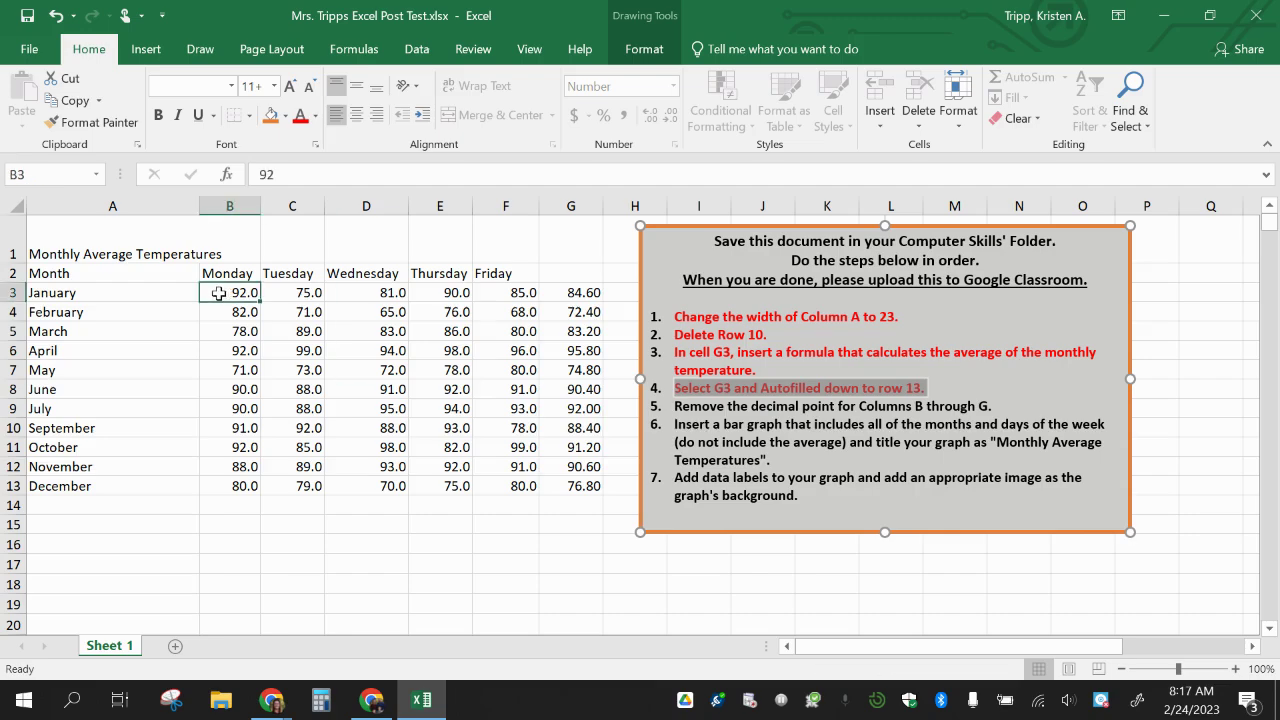
drag(218, 293, 580, 488)
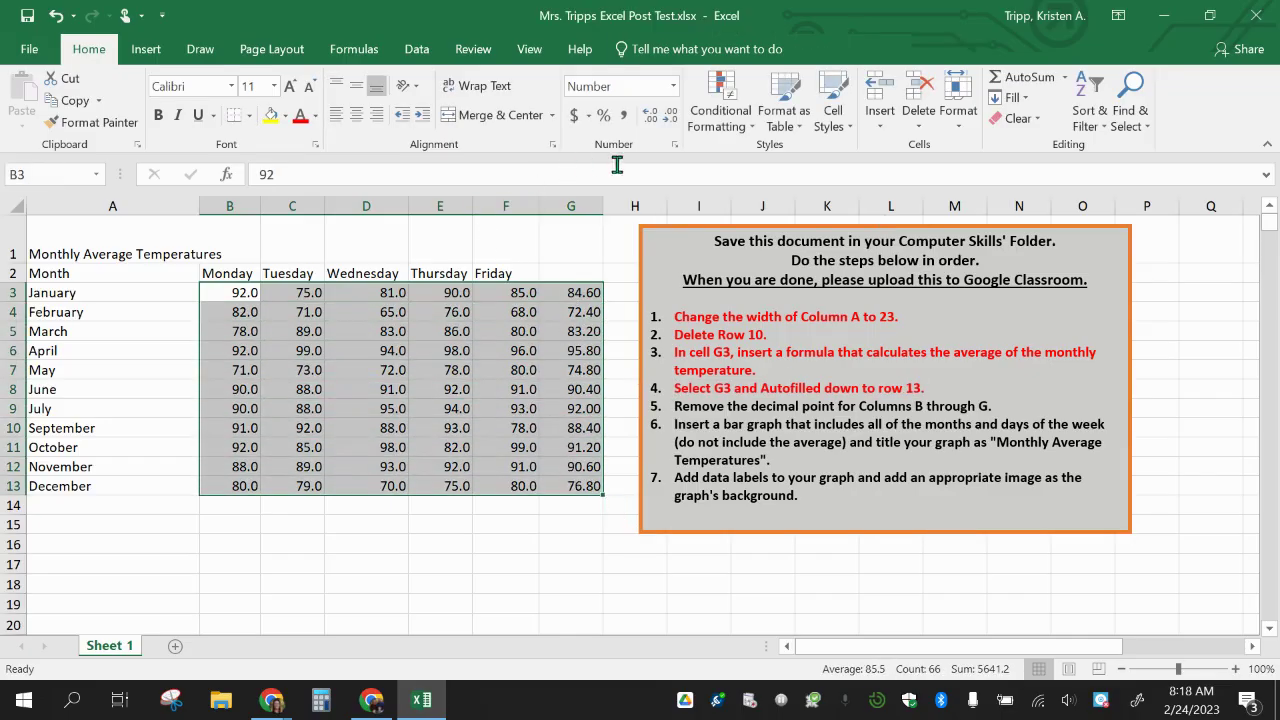
click(670, 118)
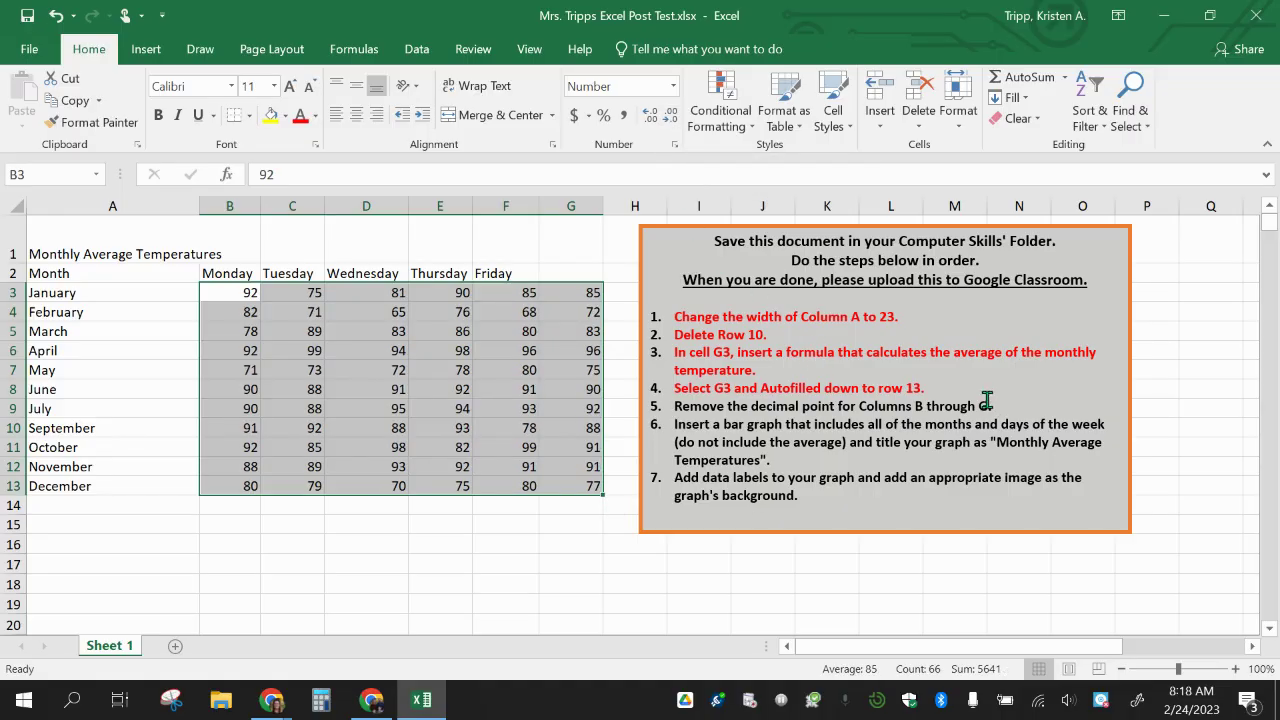
drag(992, 405, 672, 402)
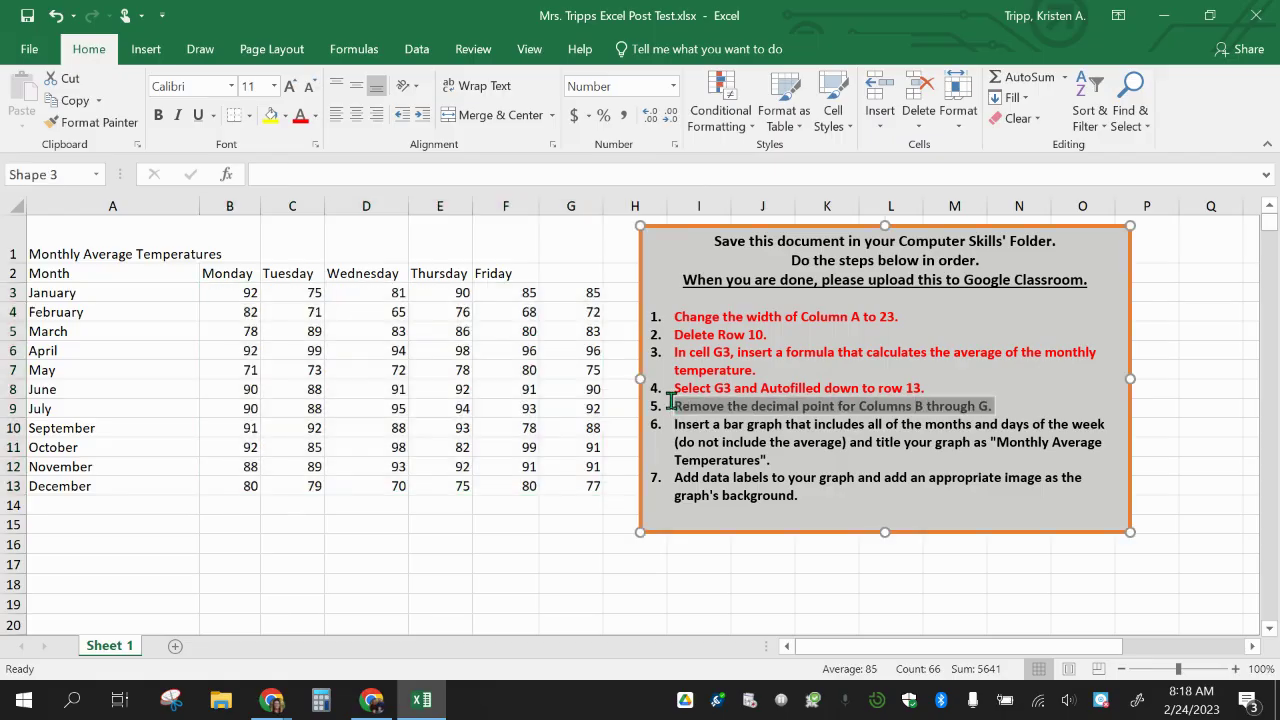
click(301, 116)
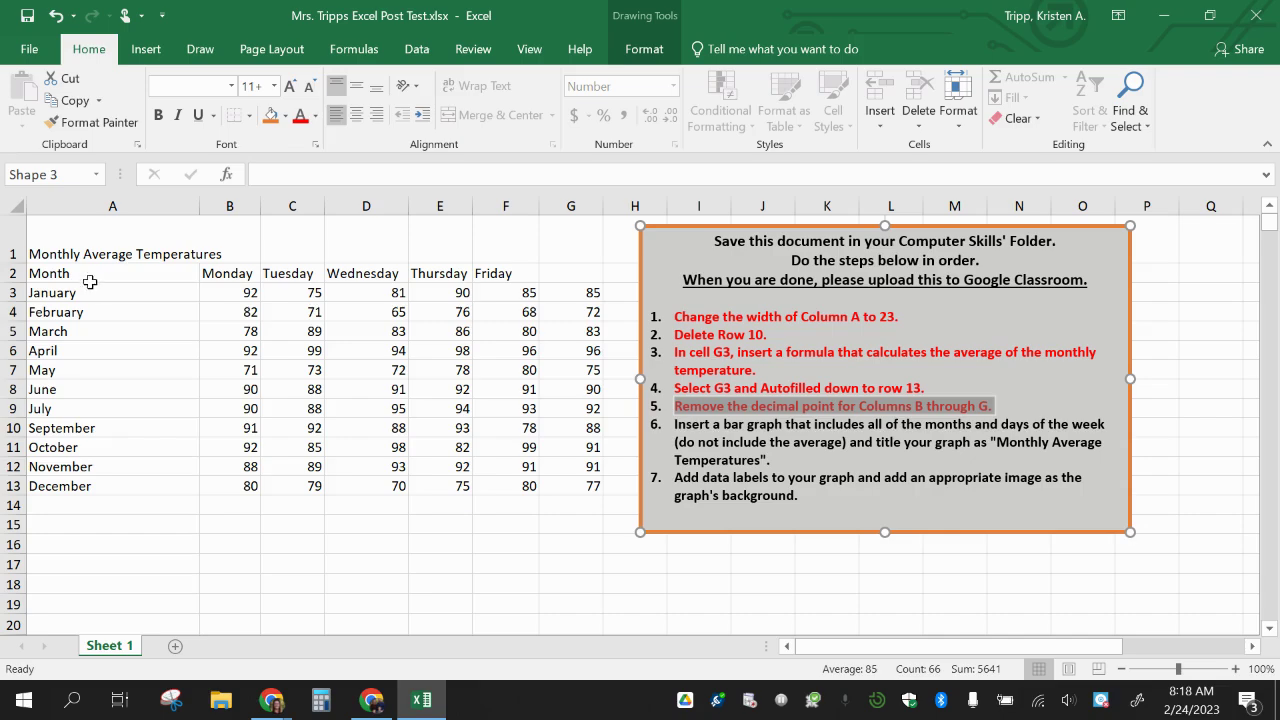
Insert a 2-D clustered bar chart from A3:F13 and place it over the data, beside the instructions text box.
drag(82, 291, 507, 484)
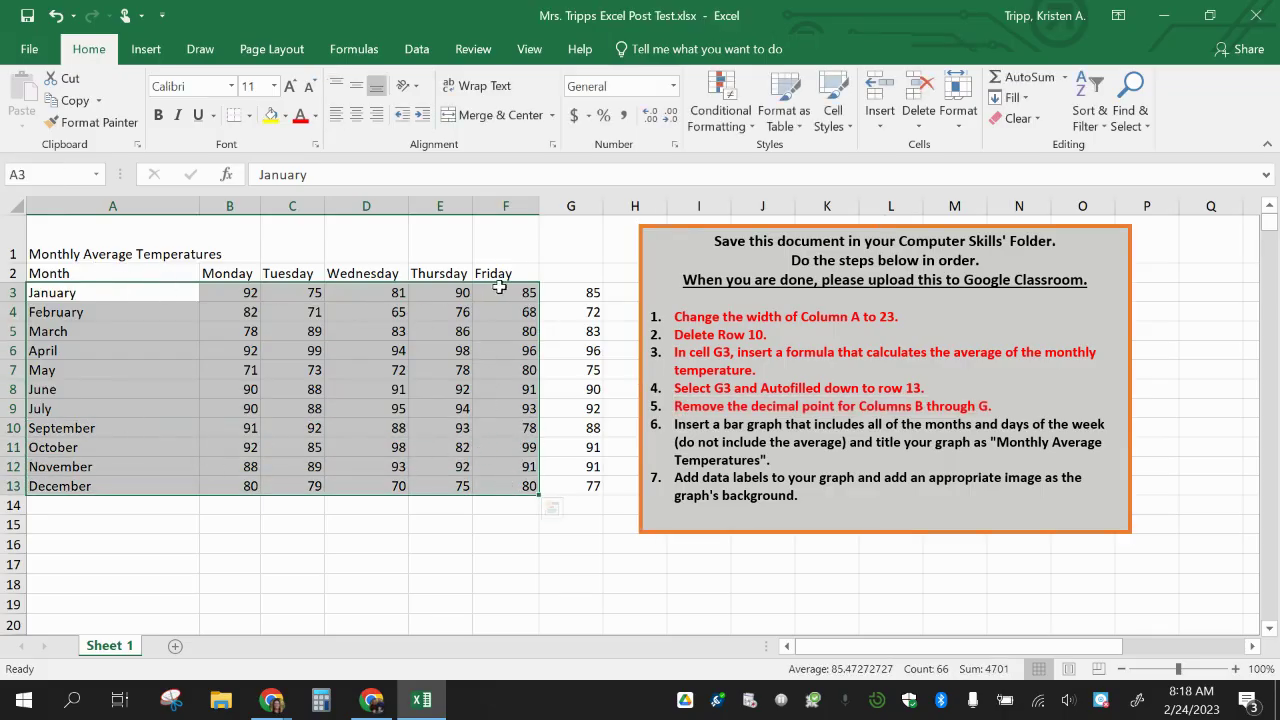
click(146, 50)
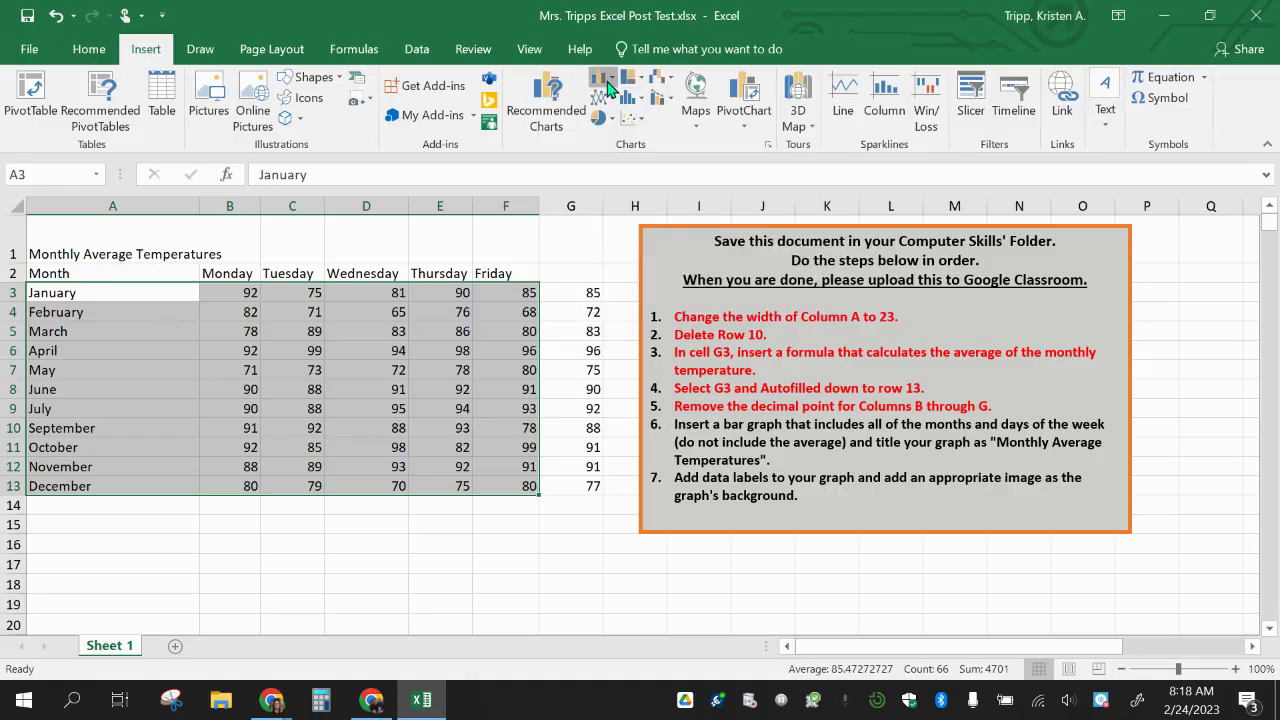
click(608, 84)
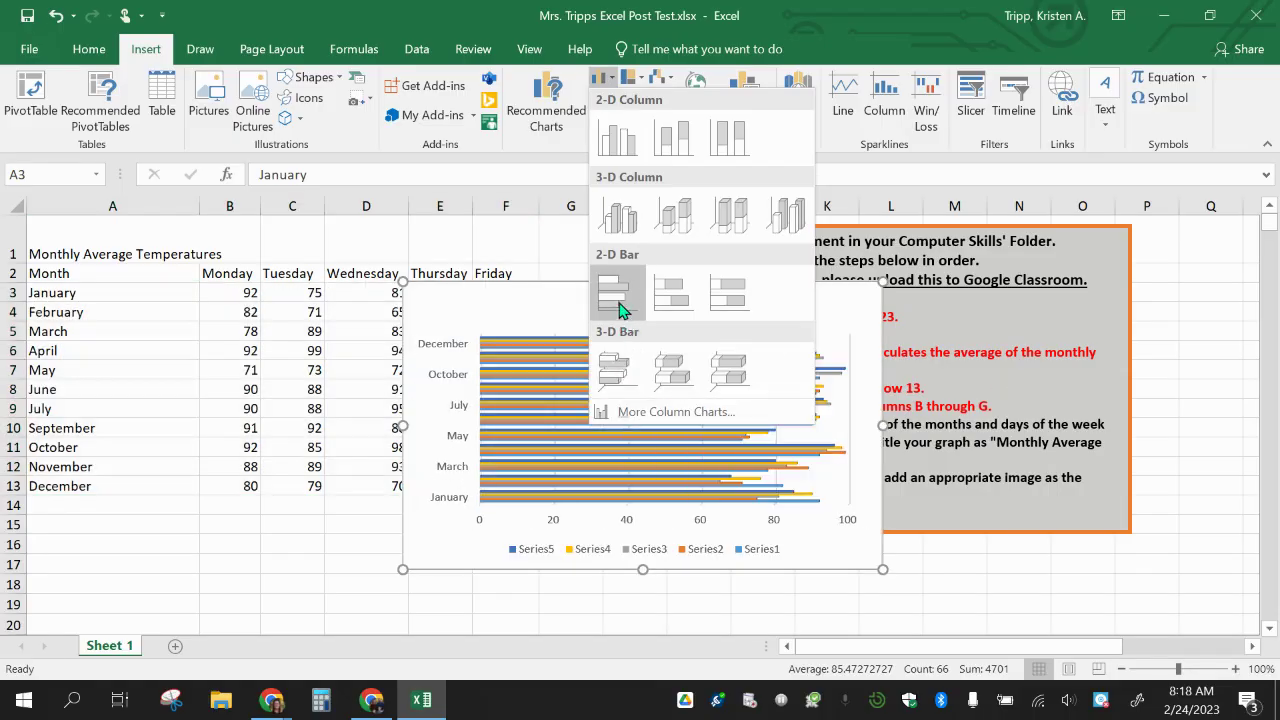
click(618, 305)
scroll(840, 310, down, 1)
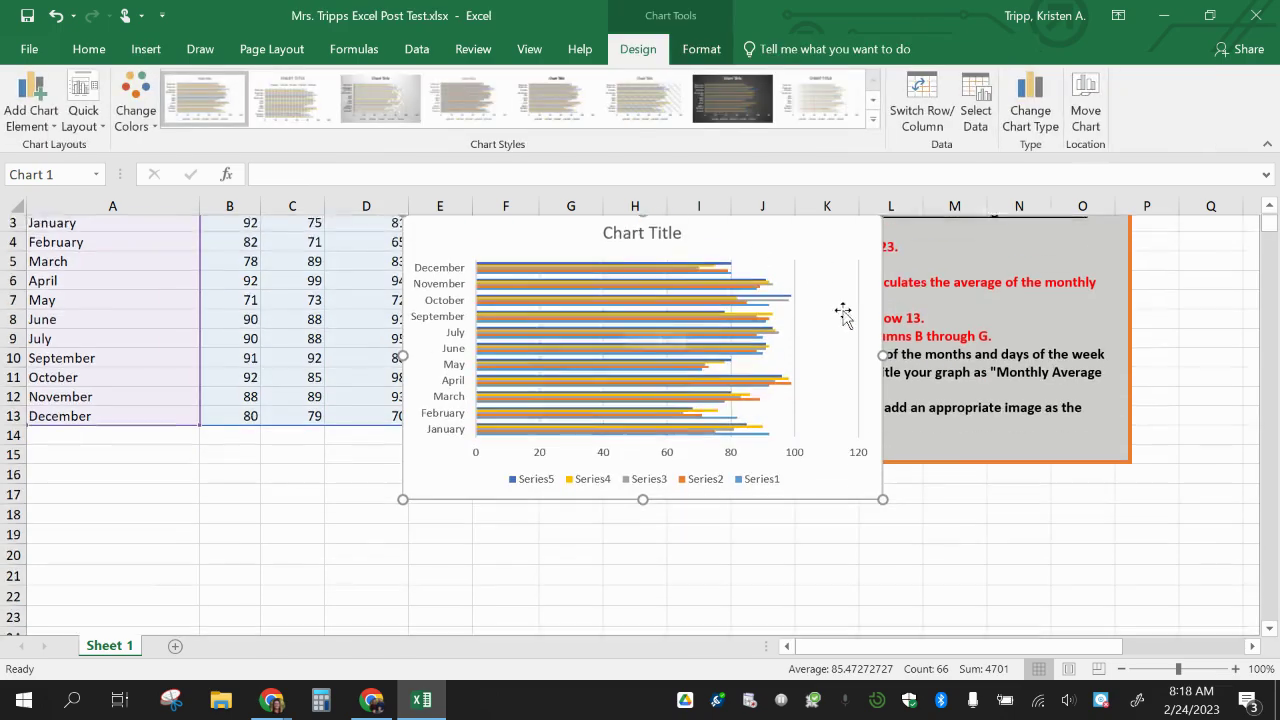
drag(698, 306, 691, 343)
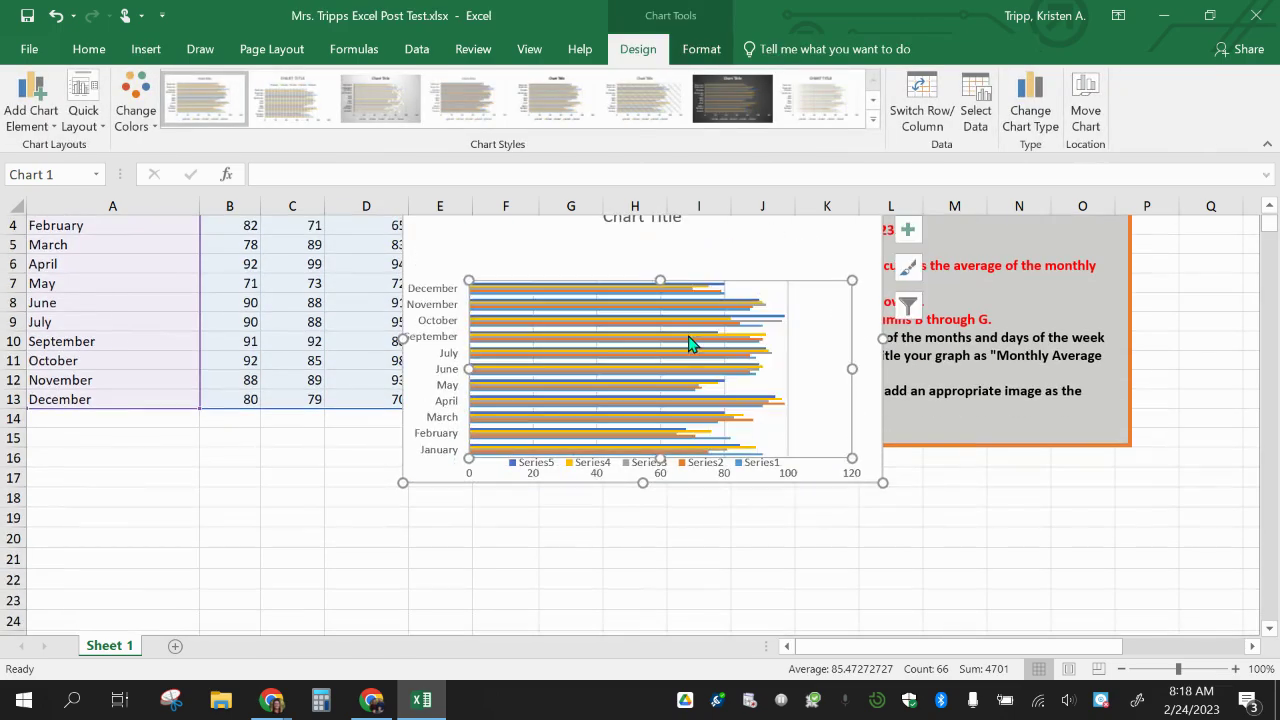
scroll(830, 310, up, 1)
drag(800, 298, 564, 290)
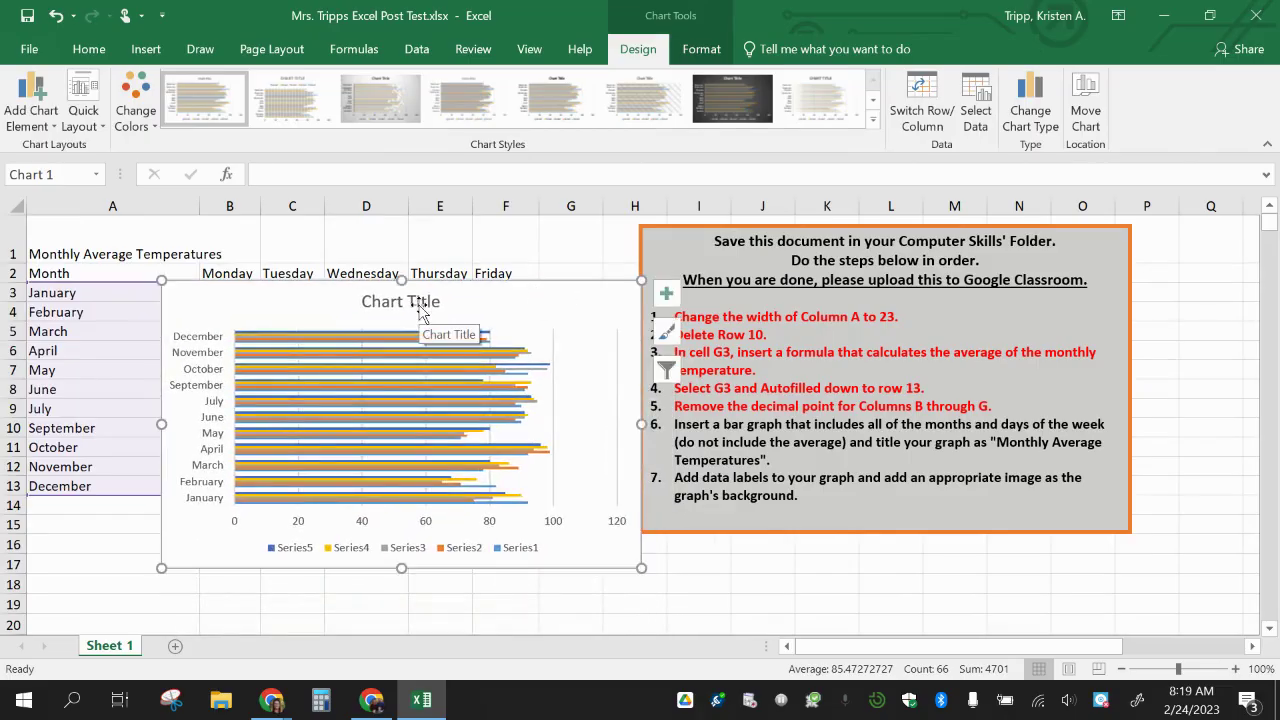
Title the bar chart "Monthly Average Temperatures".
click(417, 310)
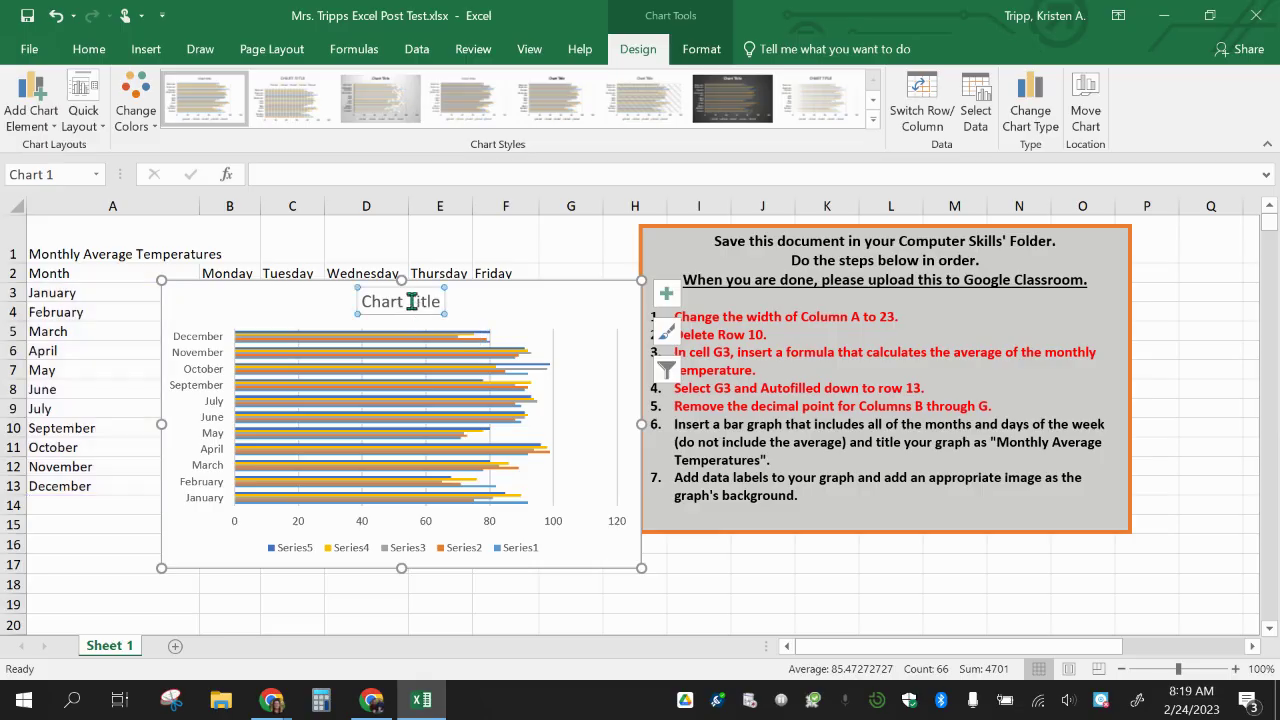
triple_click(411, 301)
text(M)
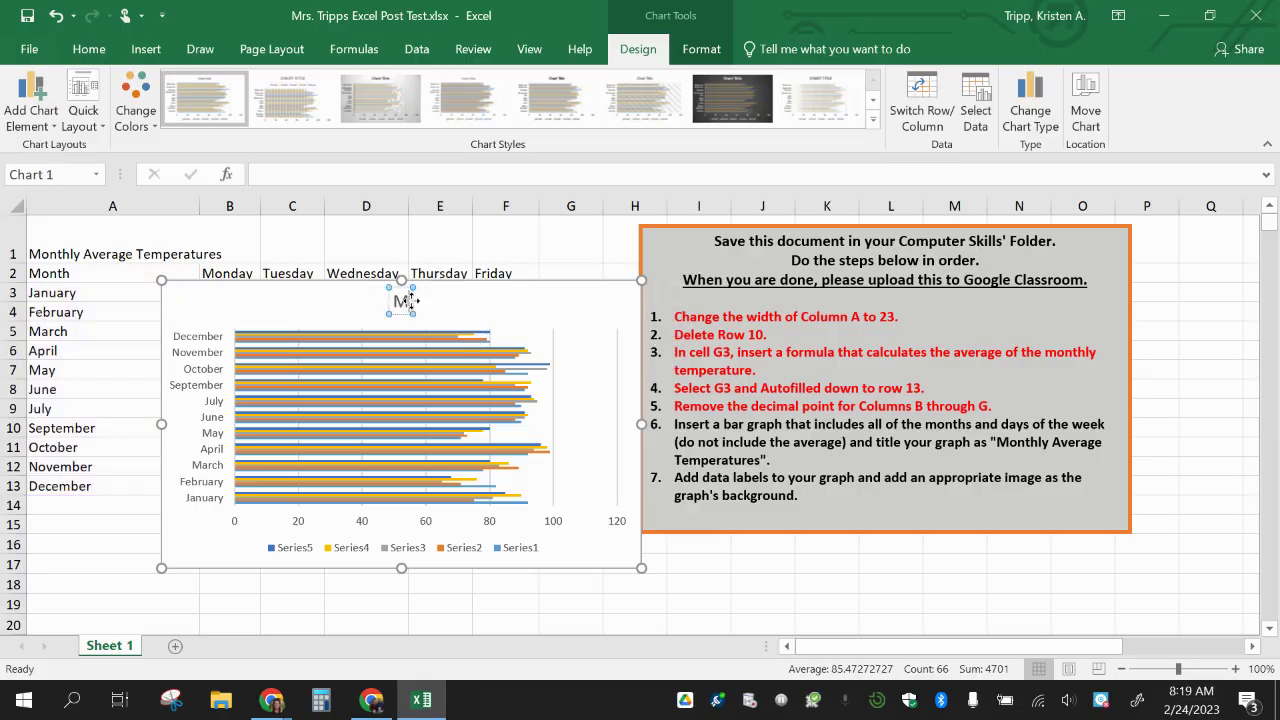
text(onthly Ave)
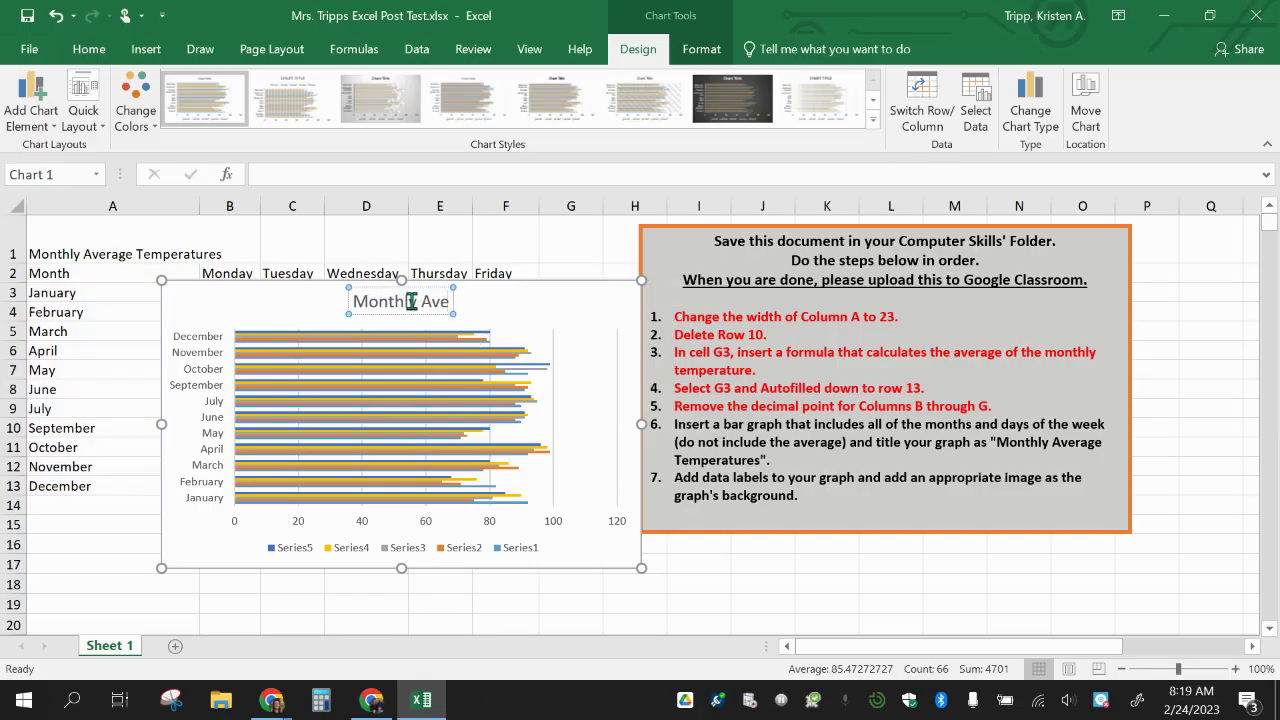
text(rage Temperatures)
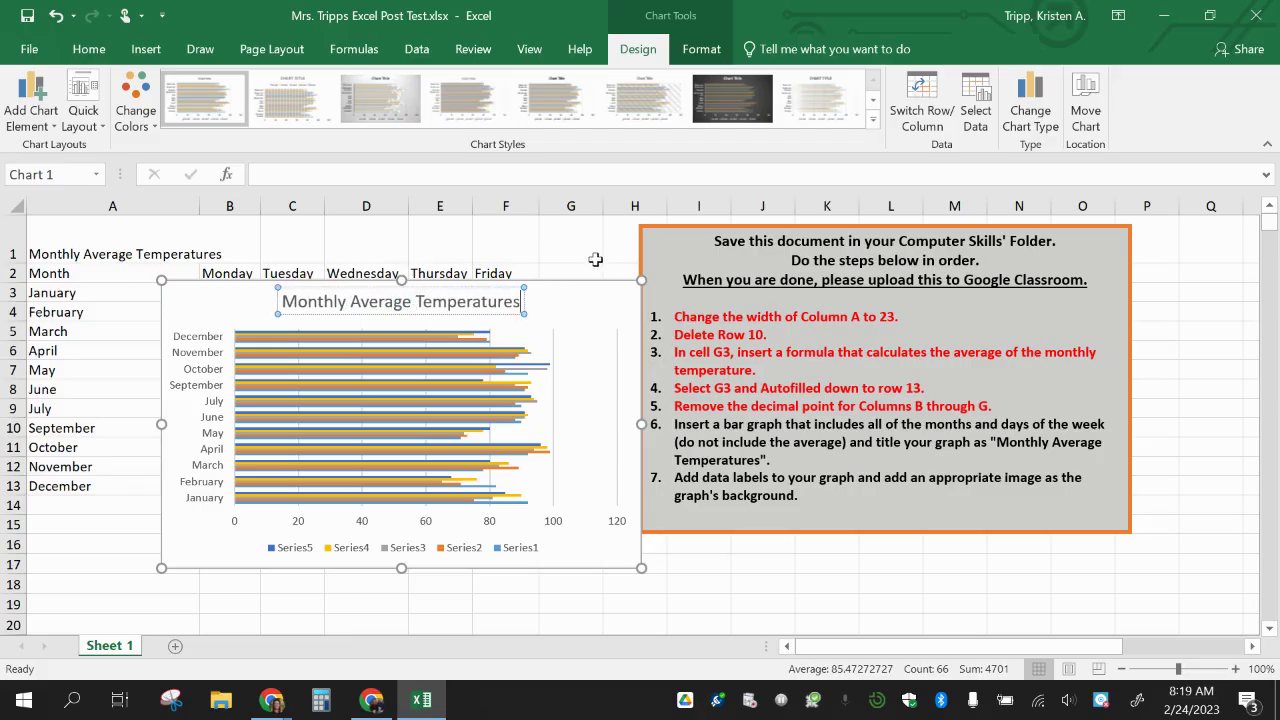
Color the sixth instruction in the text box, about inserting and titling the bar graph, red.
click(746, 457)
drag(790, 461, 672, 424)
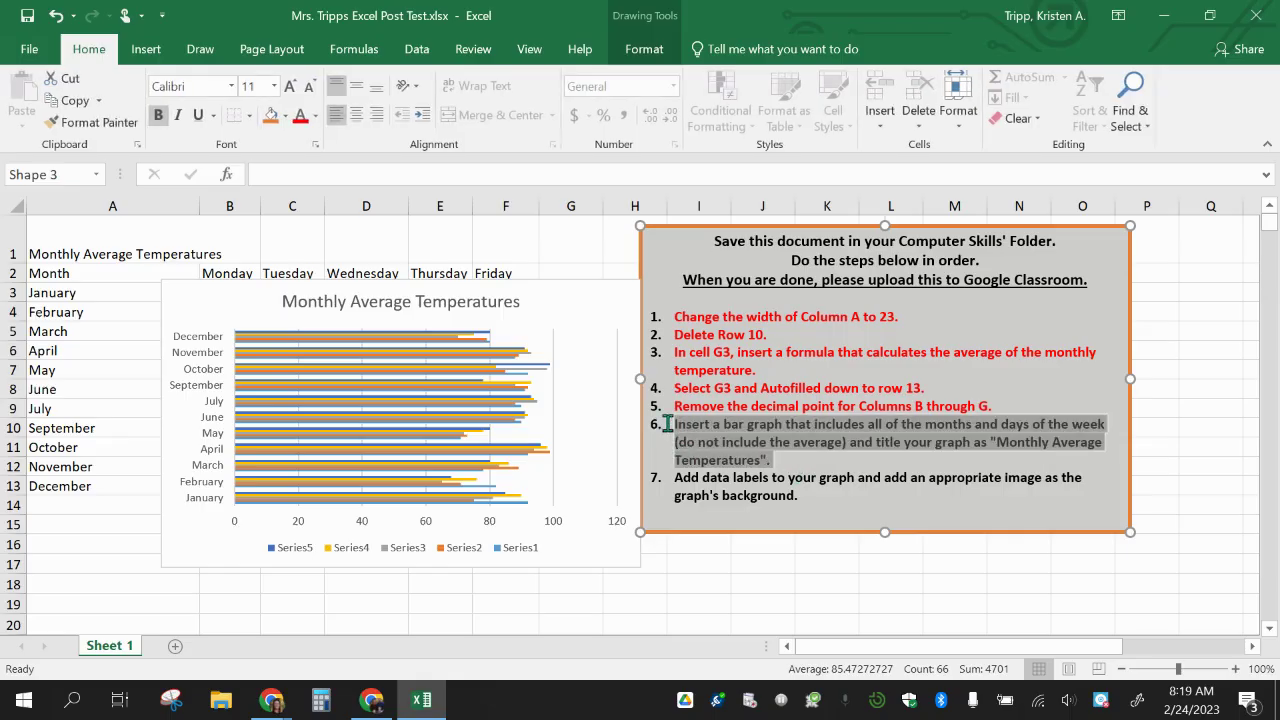
click(298, 118)
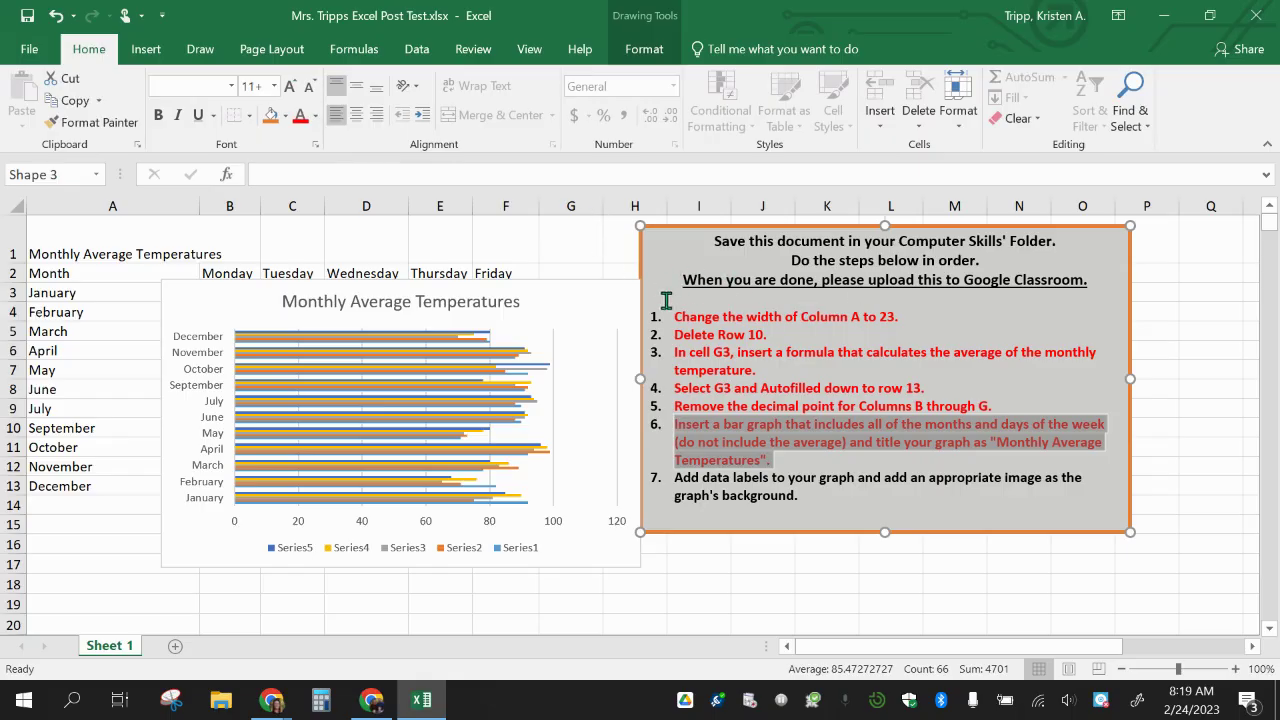
Add Outside End data labels to the bar chart and enlarge it to about 3.51" high by 5.78" wide.
click(590, 362)
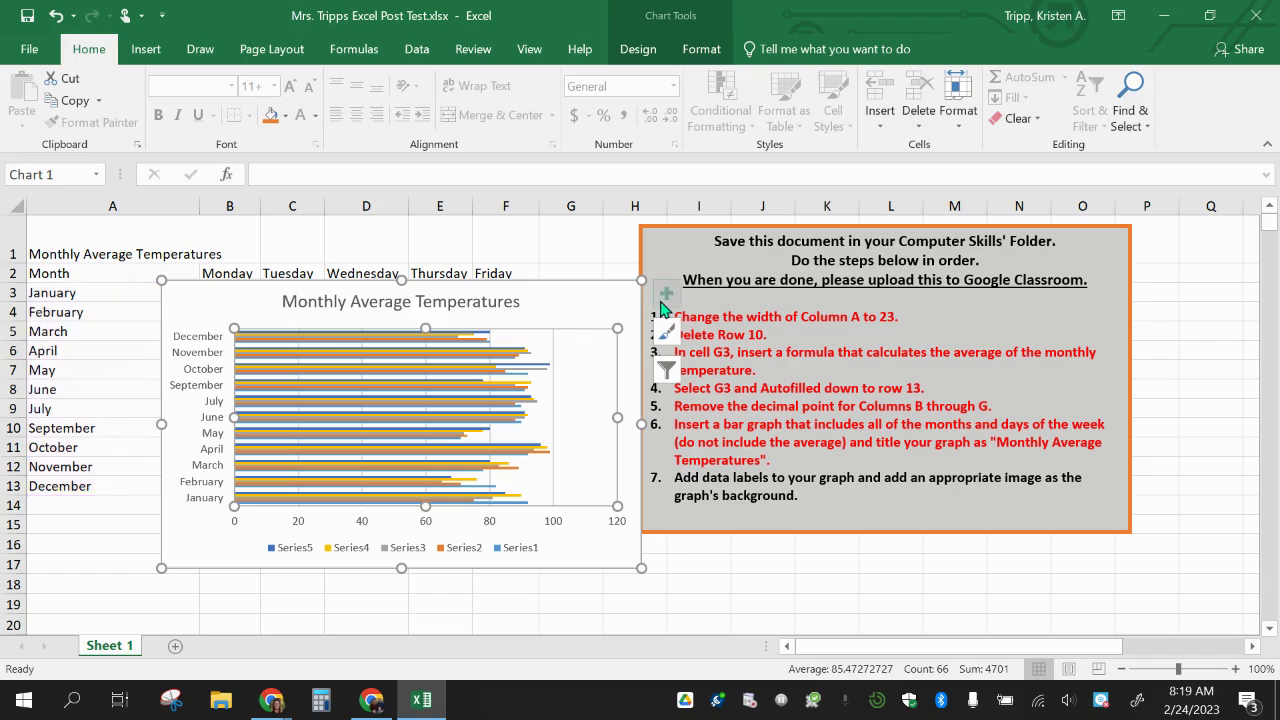
click(665, 298)
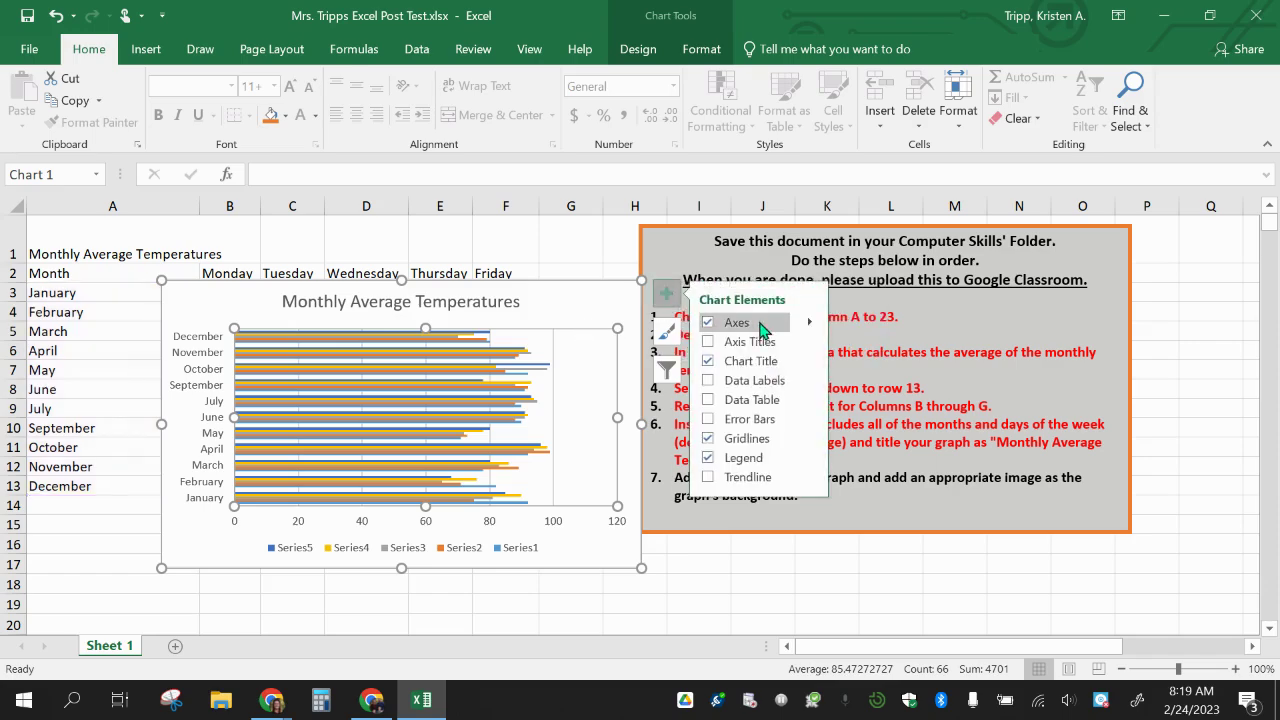
click(809, 382)
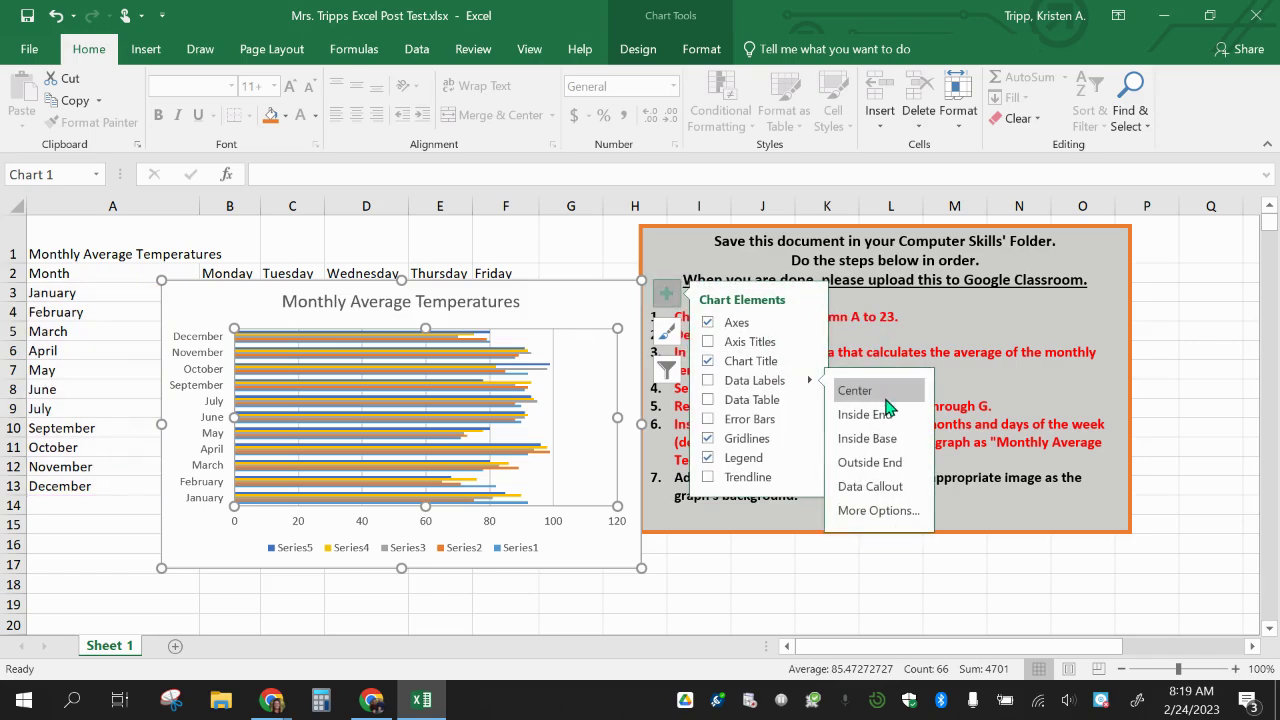
click(893, 466)
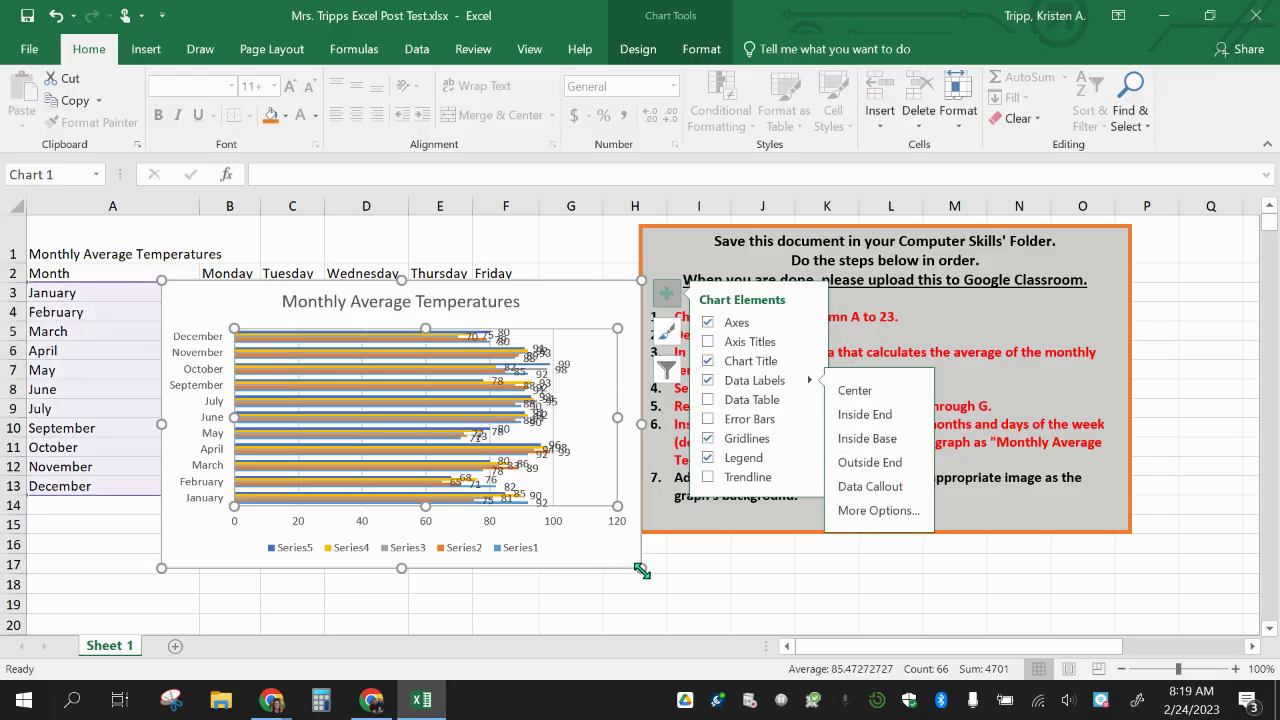
drag(641, 570, 716, 617)
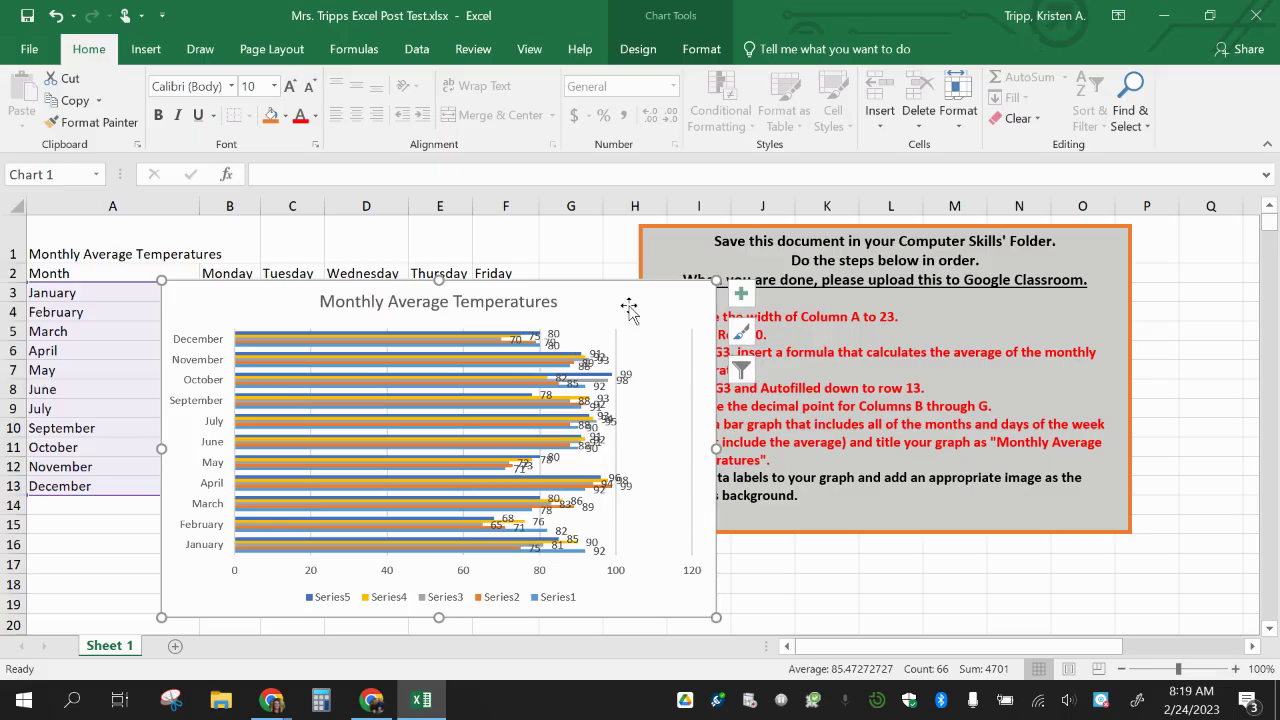
click(710, 48)
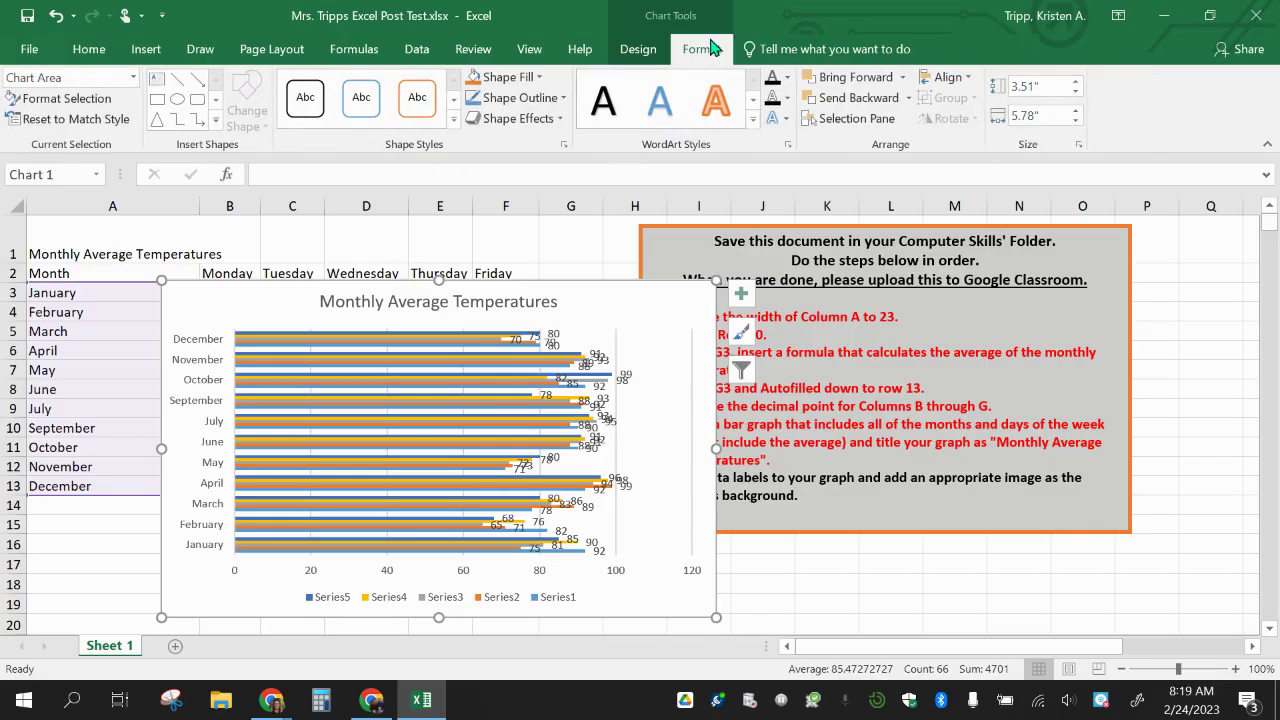
click(524, 77)
click(557, 320)
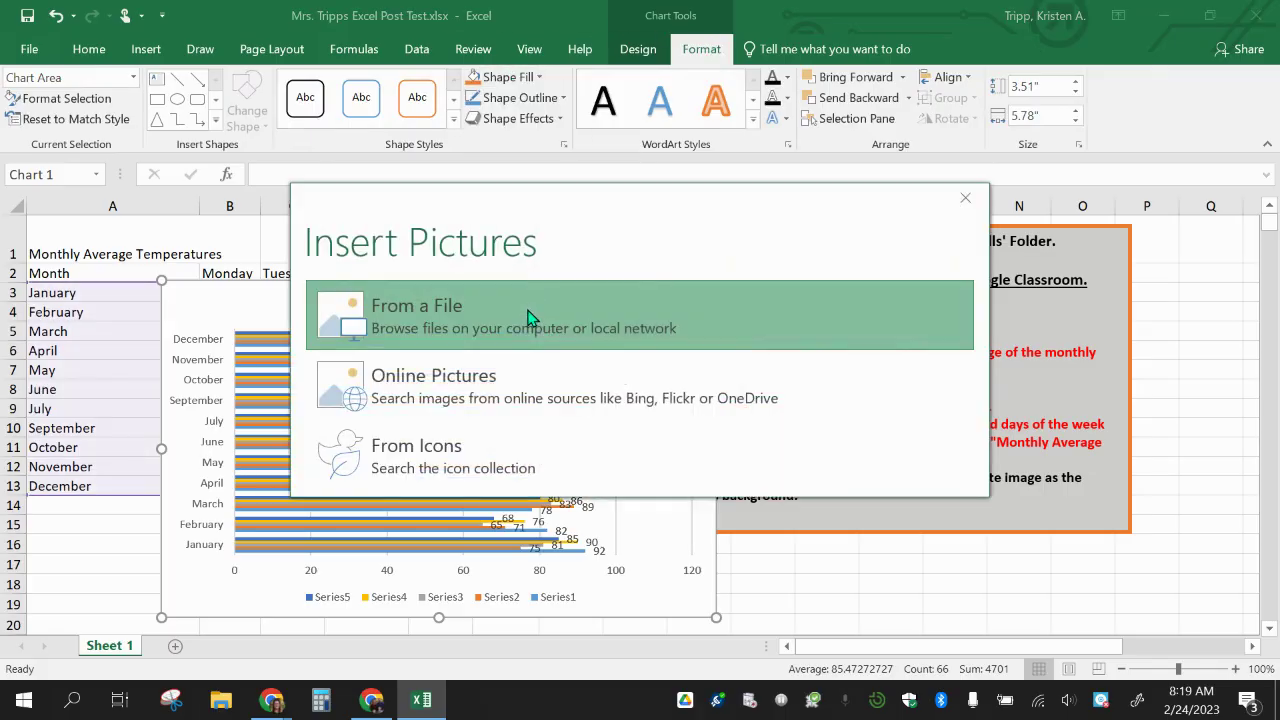
click(480, 393)
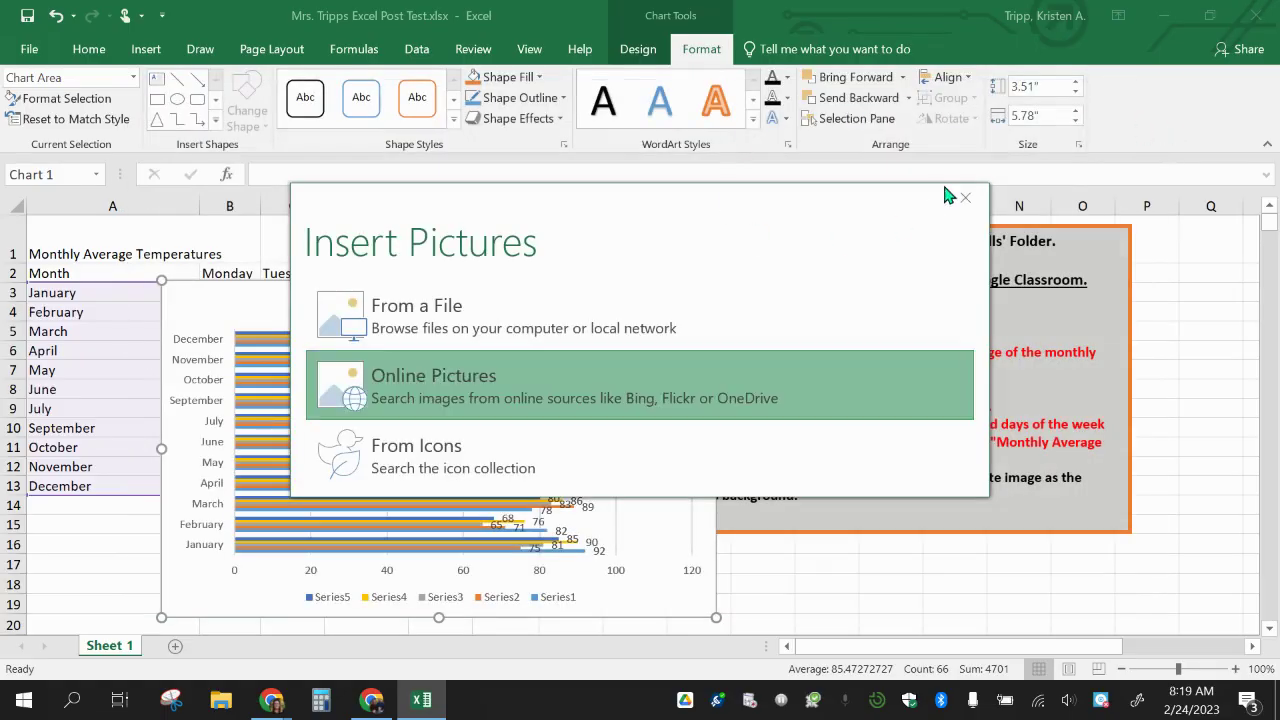
click(969, 197)
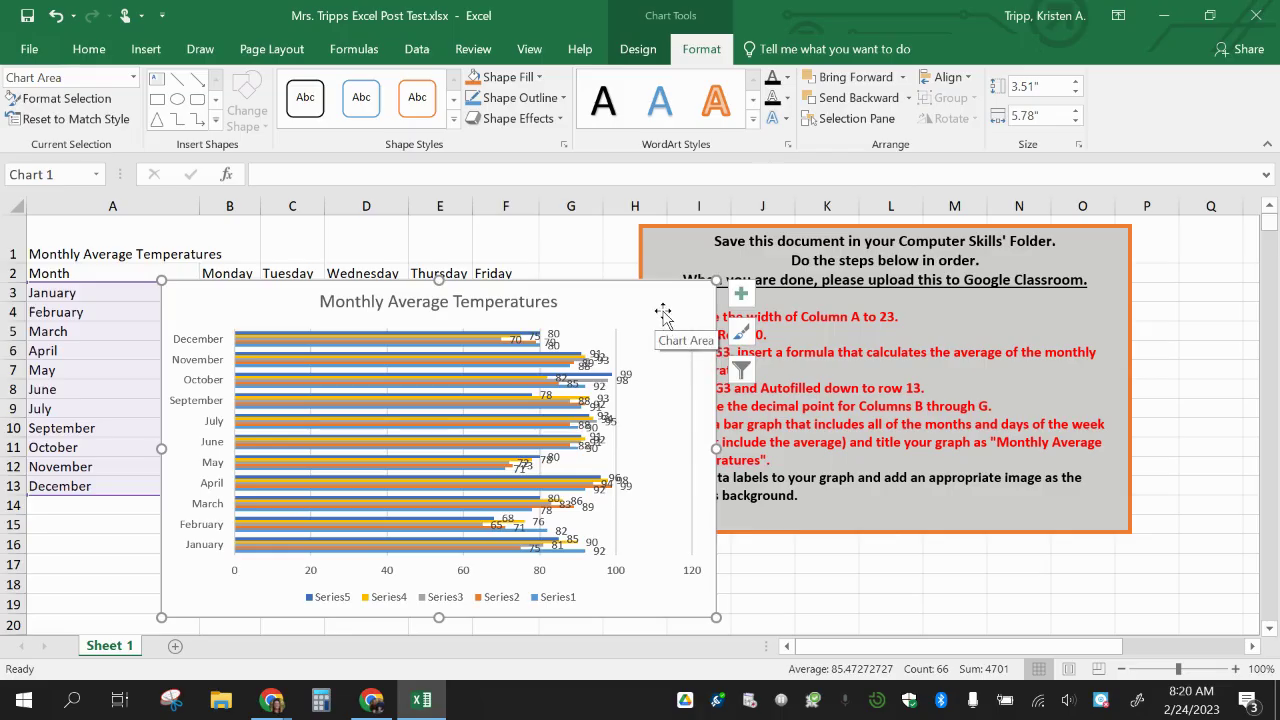
Start a picture fill for the chart area and search the online pictures for "sun shining".
click(504, 80)
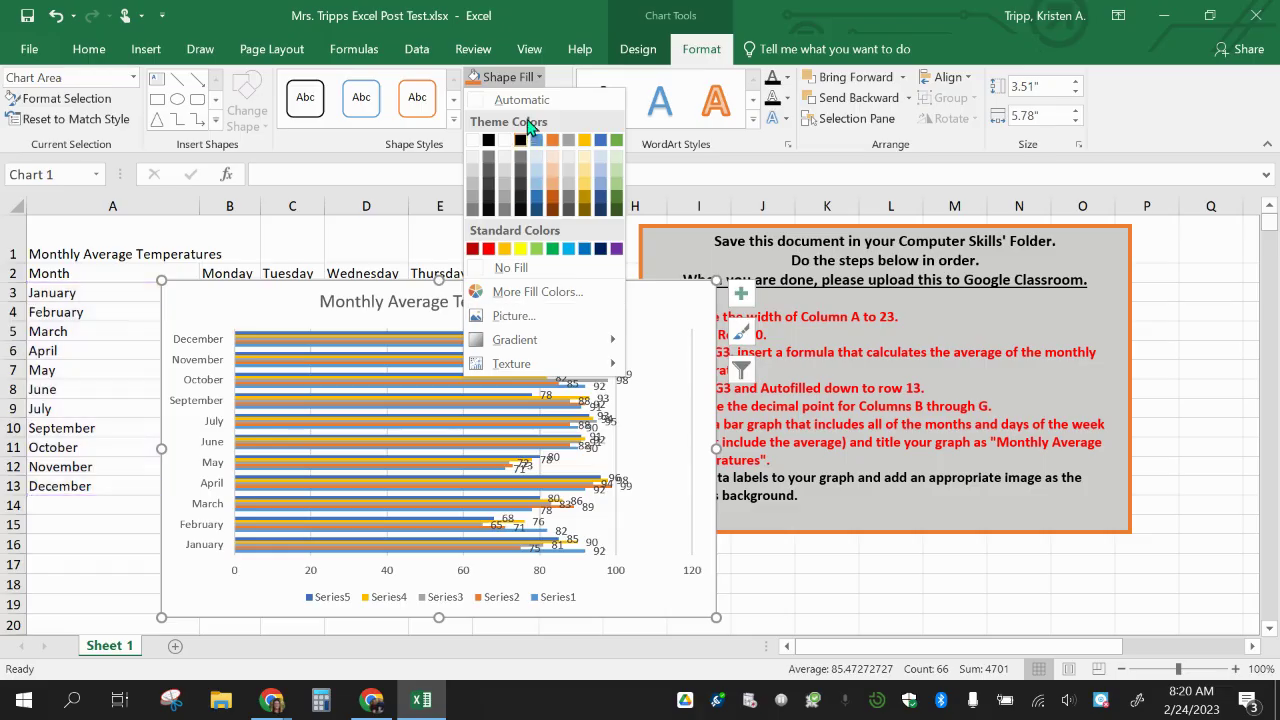
click(528, 318)
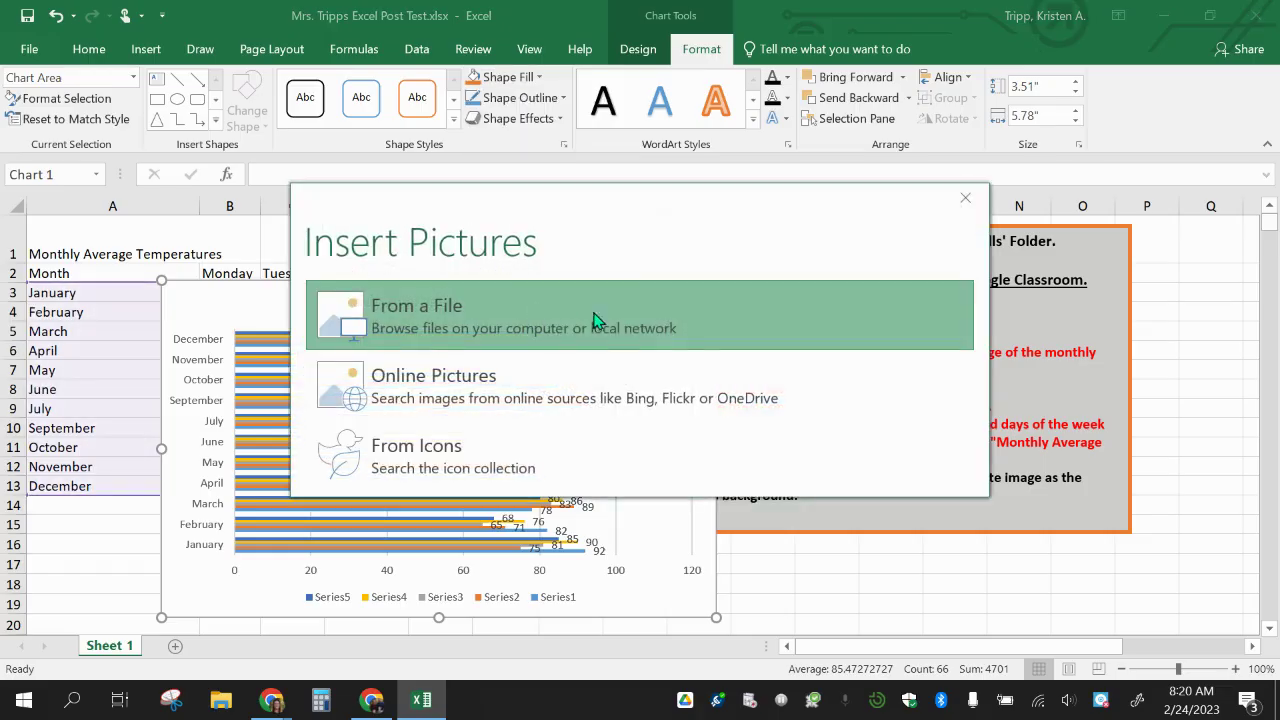
click(570, 372)
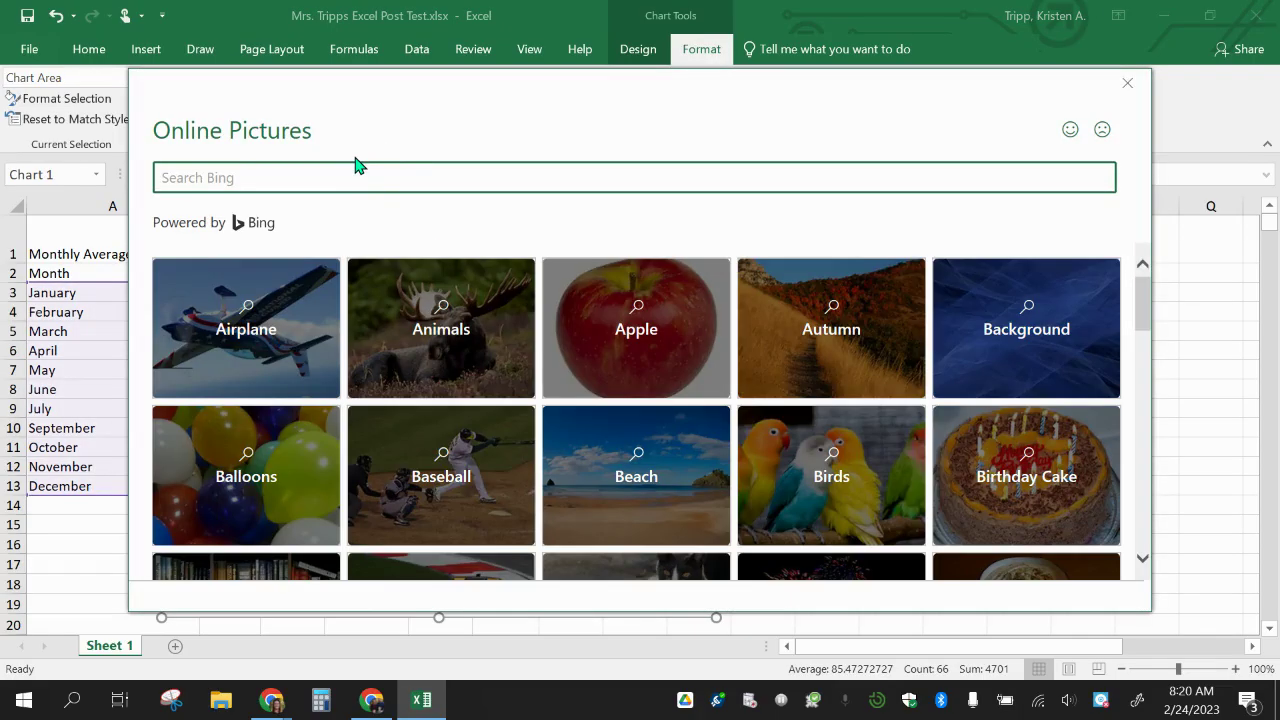
click(355, 174)
text(sun shinig)
key(Return)
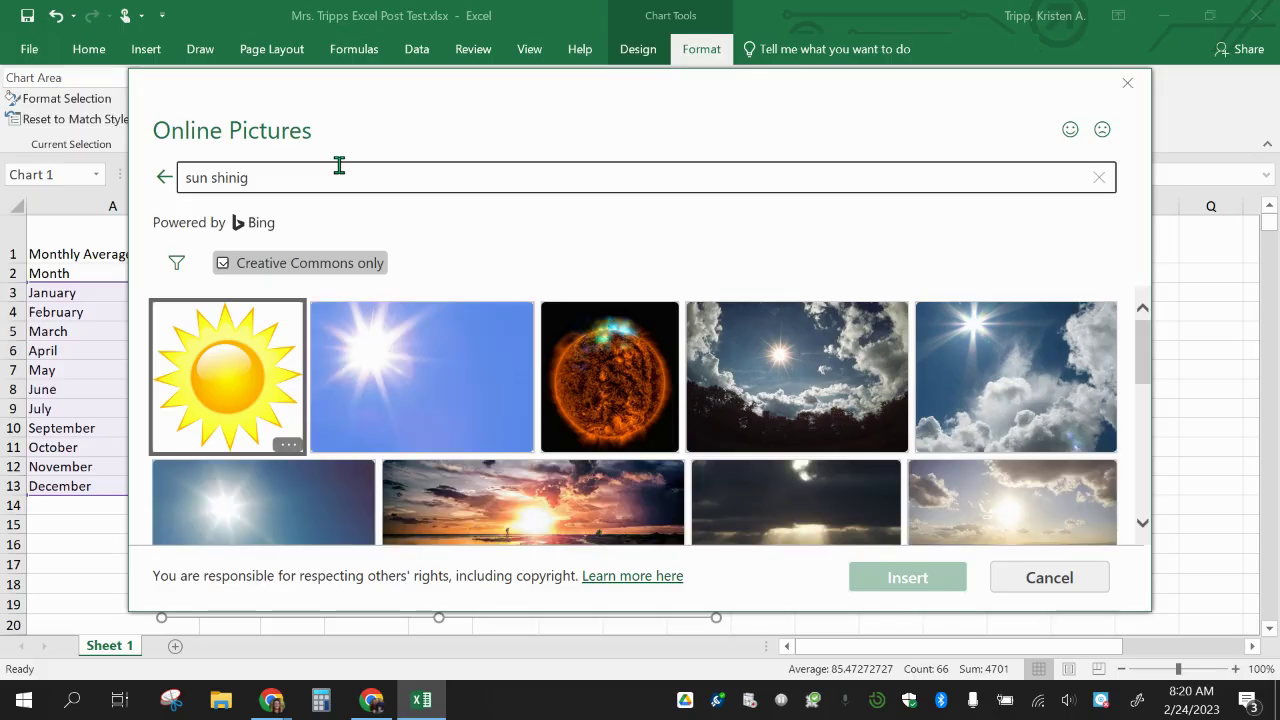
click(241, 176)
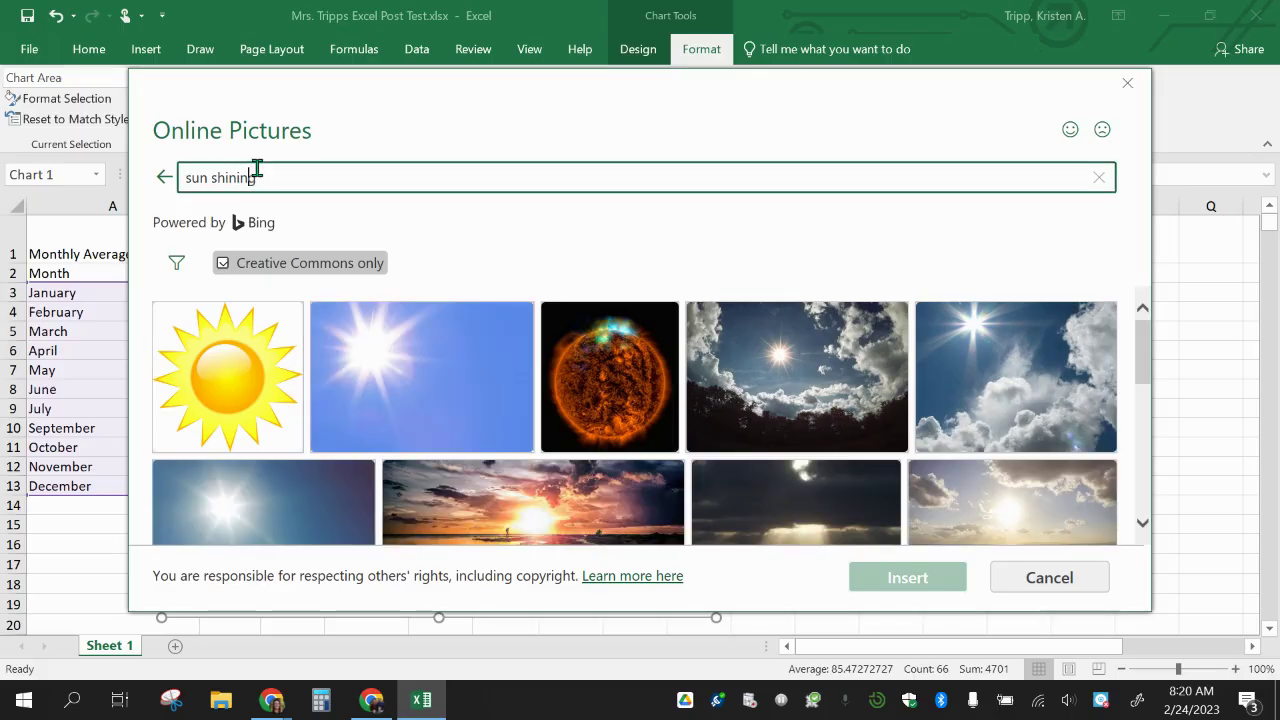
text(n)
key(Return)
Include images beyond Creative Commons, fill the chart background with the sunlit clouds over dark sea picture, and move the chart off the instructions box.
click(223, 266)
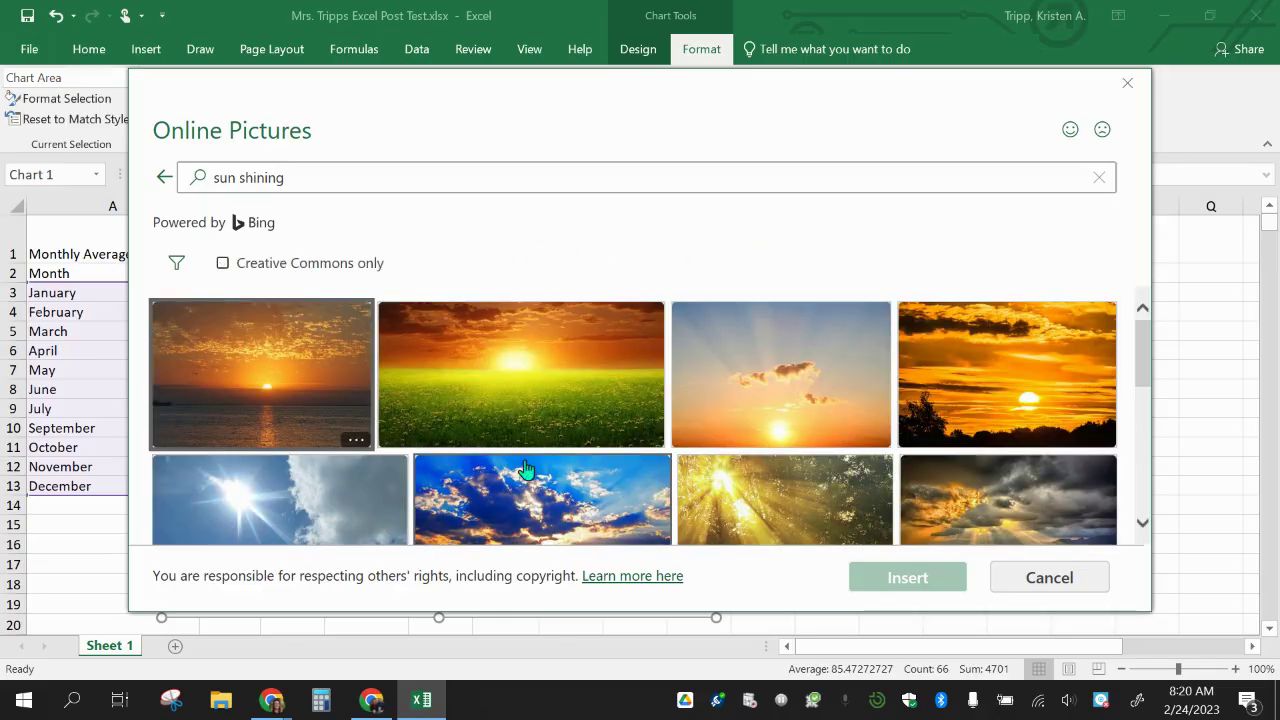
drag(1144, 364, 1138, 440)
click(796, 371)
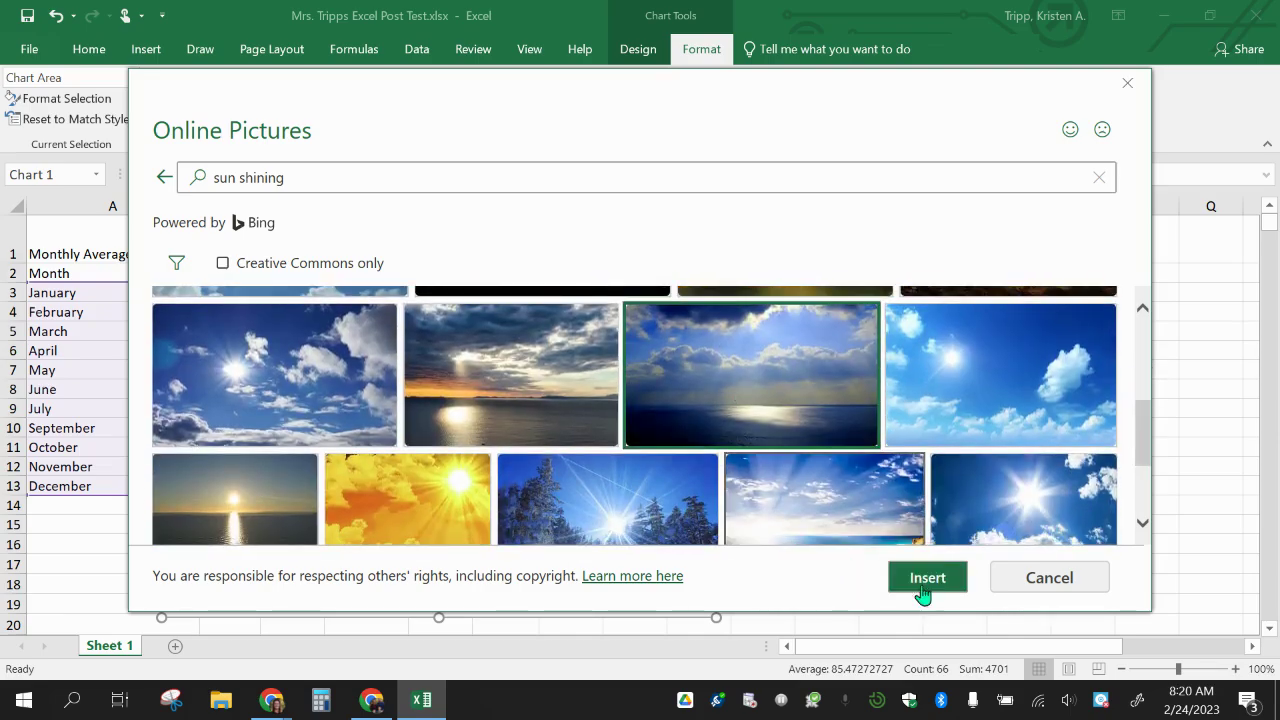
click(920, 588)
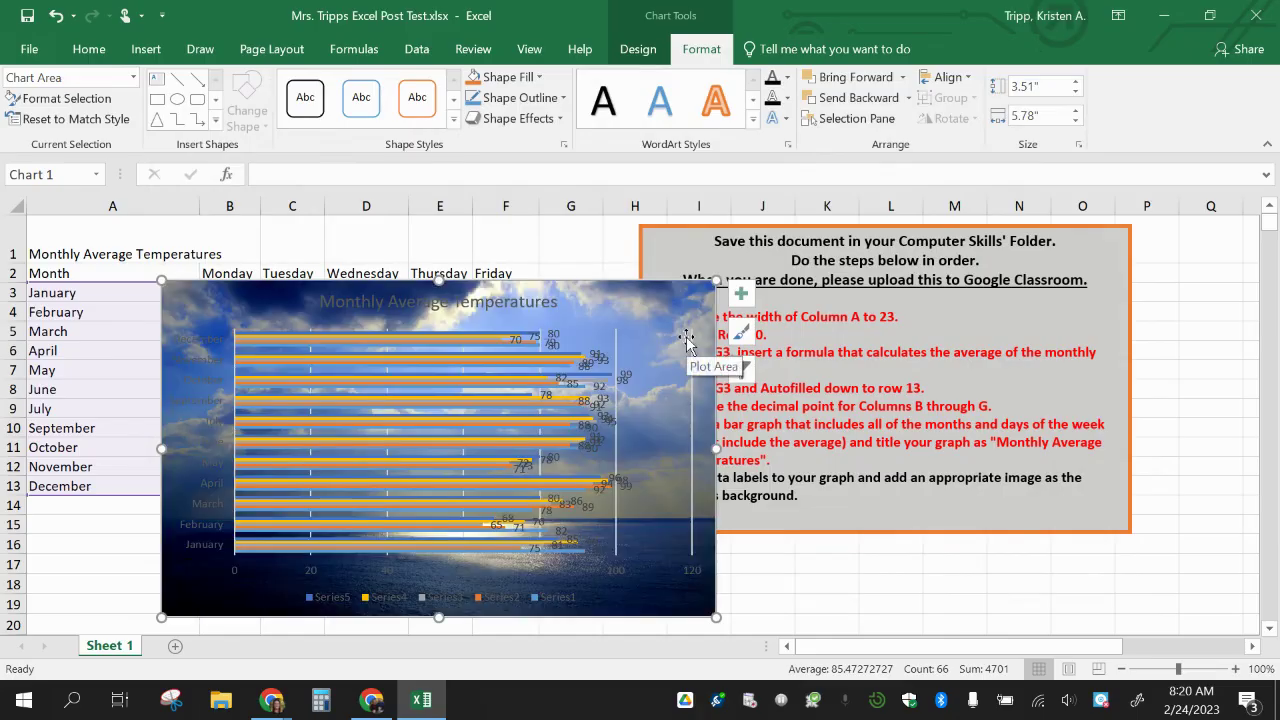
drag(660, 320, 563, 316)
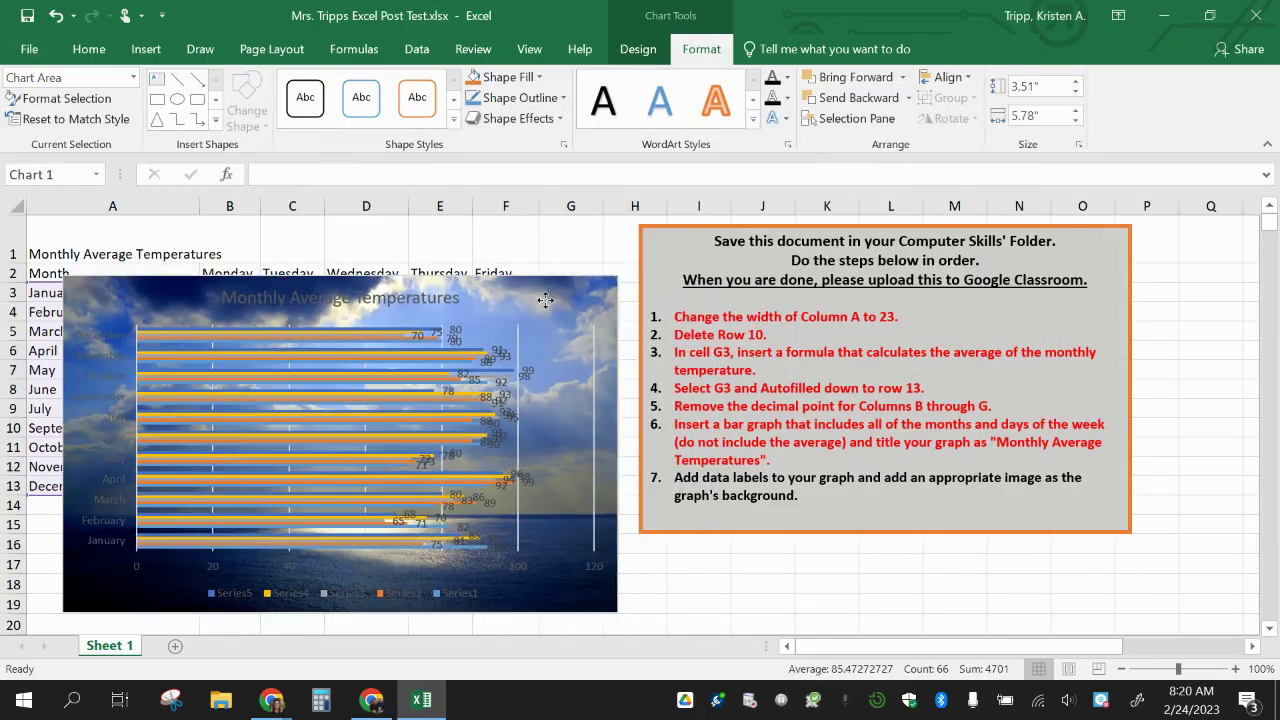
Color the seventh instruction in the text box, about data labels and the background image, red.
click(835, 502)
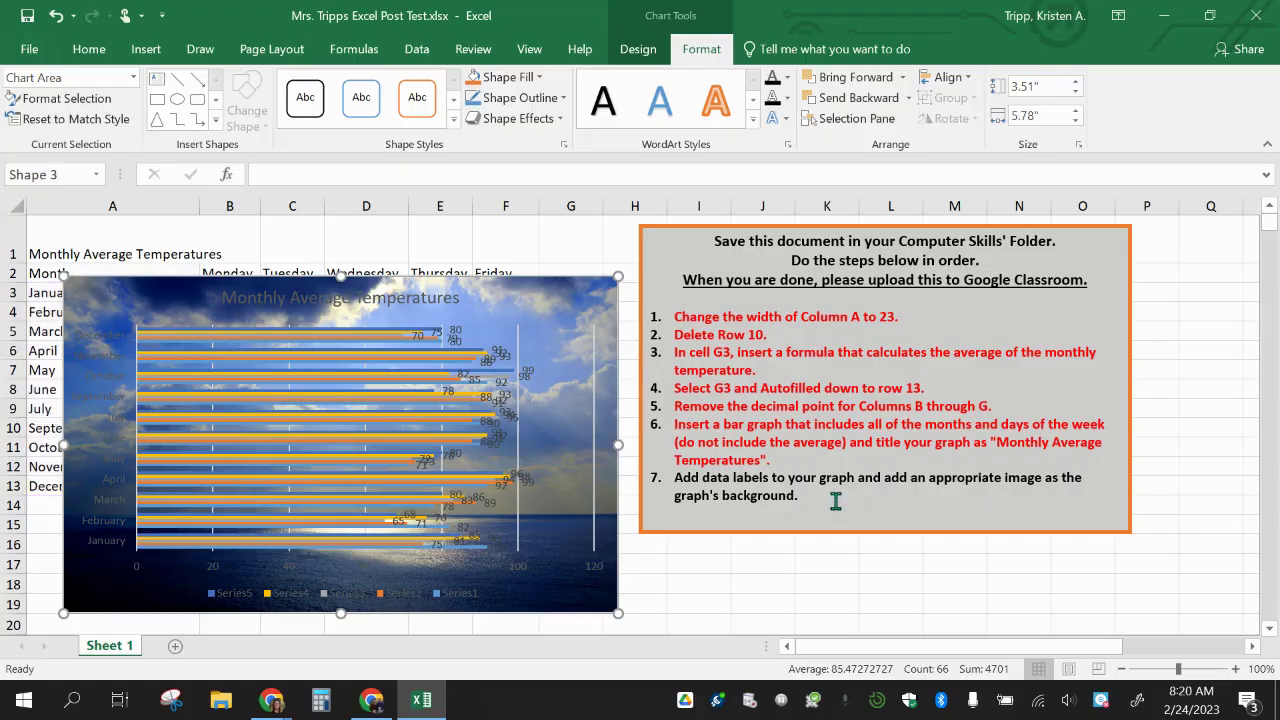
drag(835, 502, 645, 480)
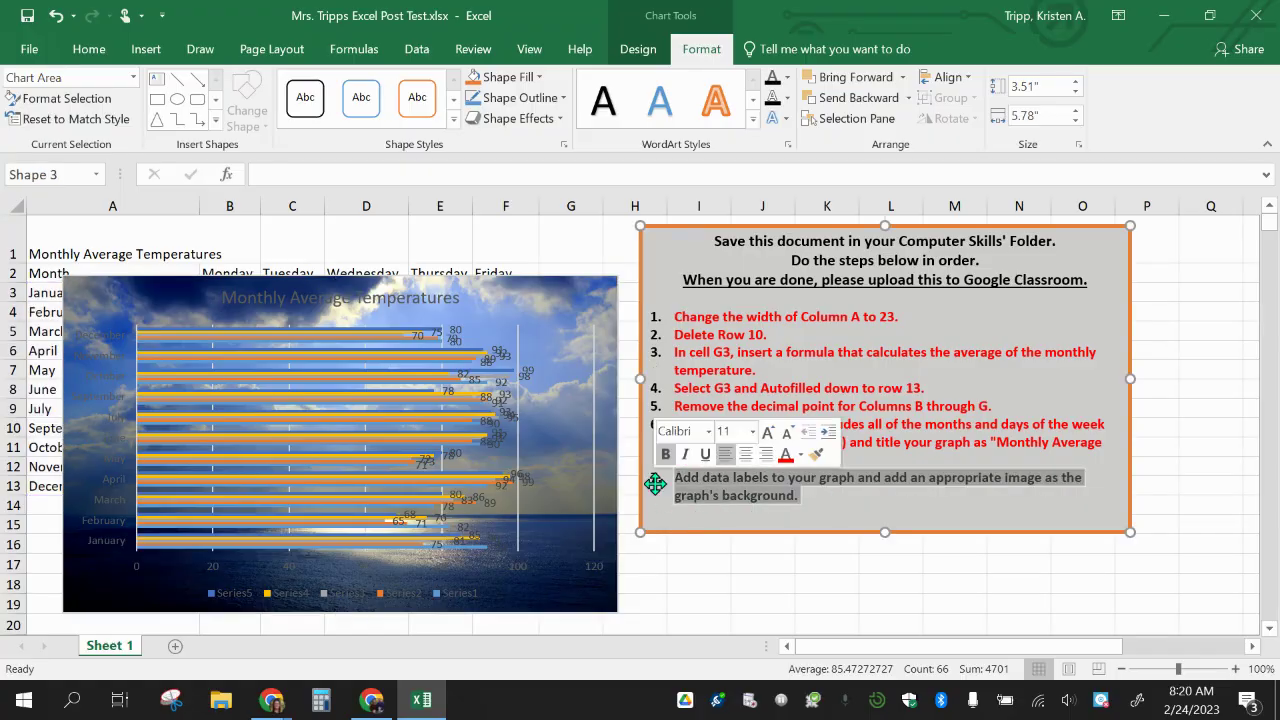
click(300, 115)
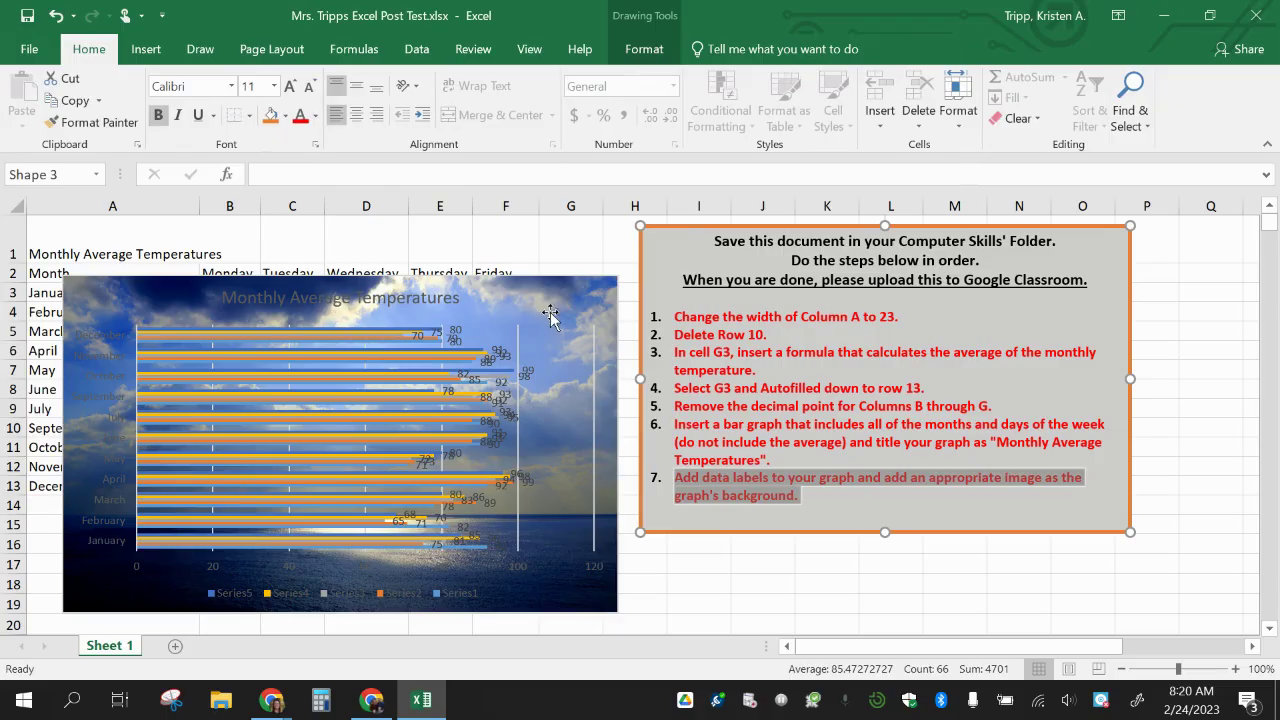
Set the font color of the chart's Series5 data labels to white.
click(505, 428)
click(505, 428)
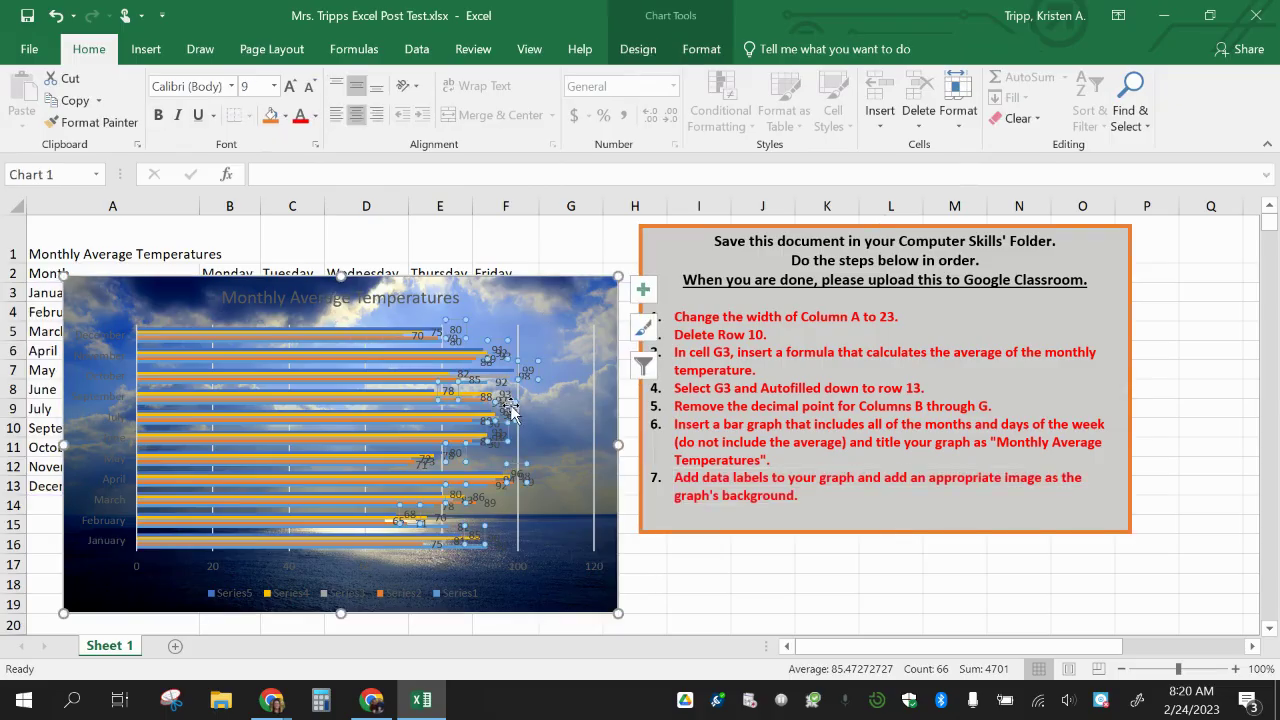
click(316, 116)
click(331, 188)
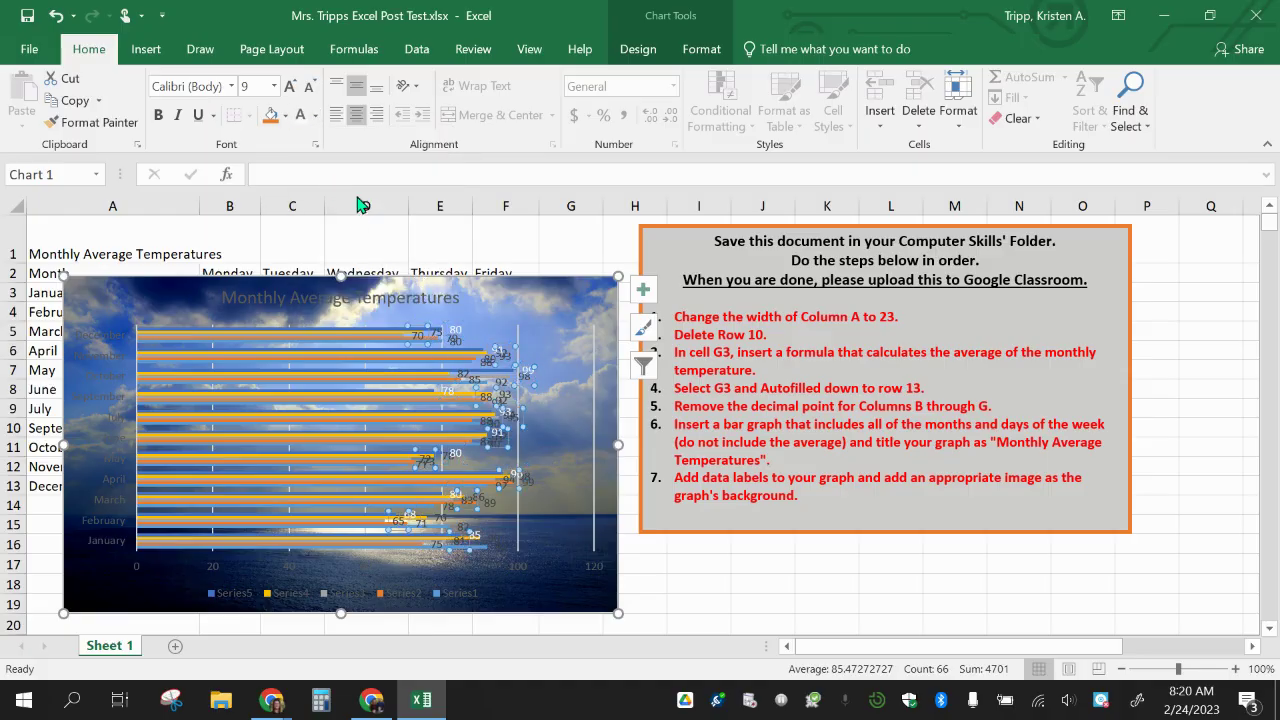
click(553, 339)
click(314, 115)
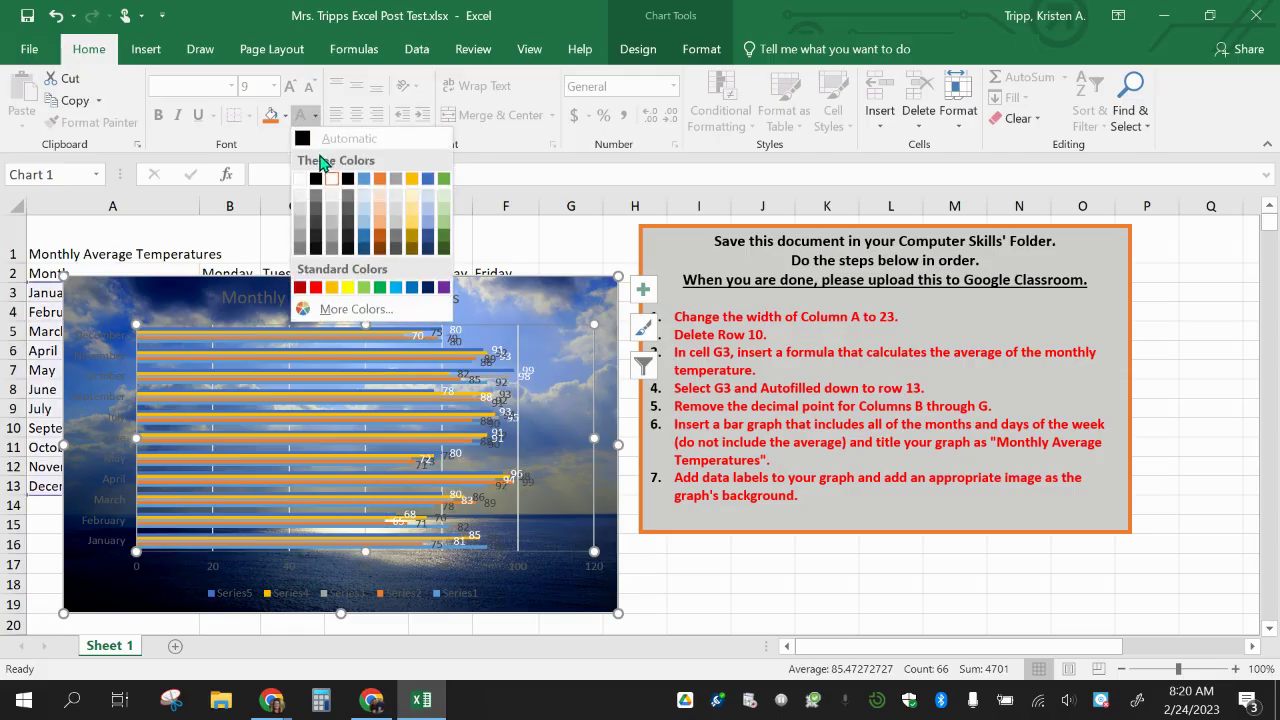
key(Escape)
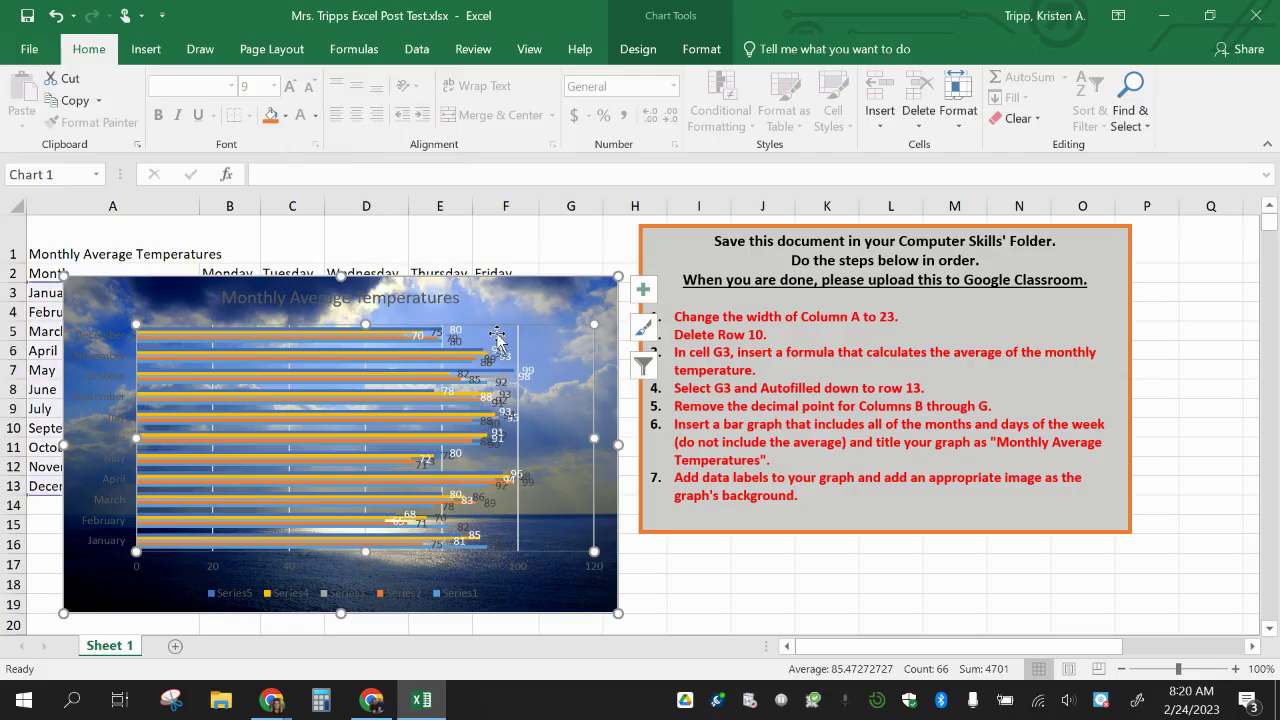
Color the data labels of the remaining dark-labeled chart series white.
click(455, 338)
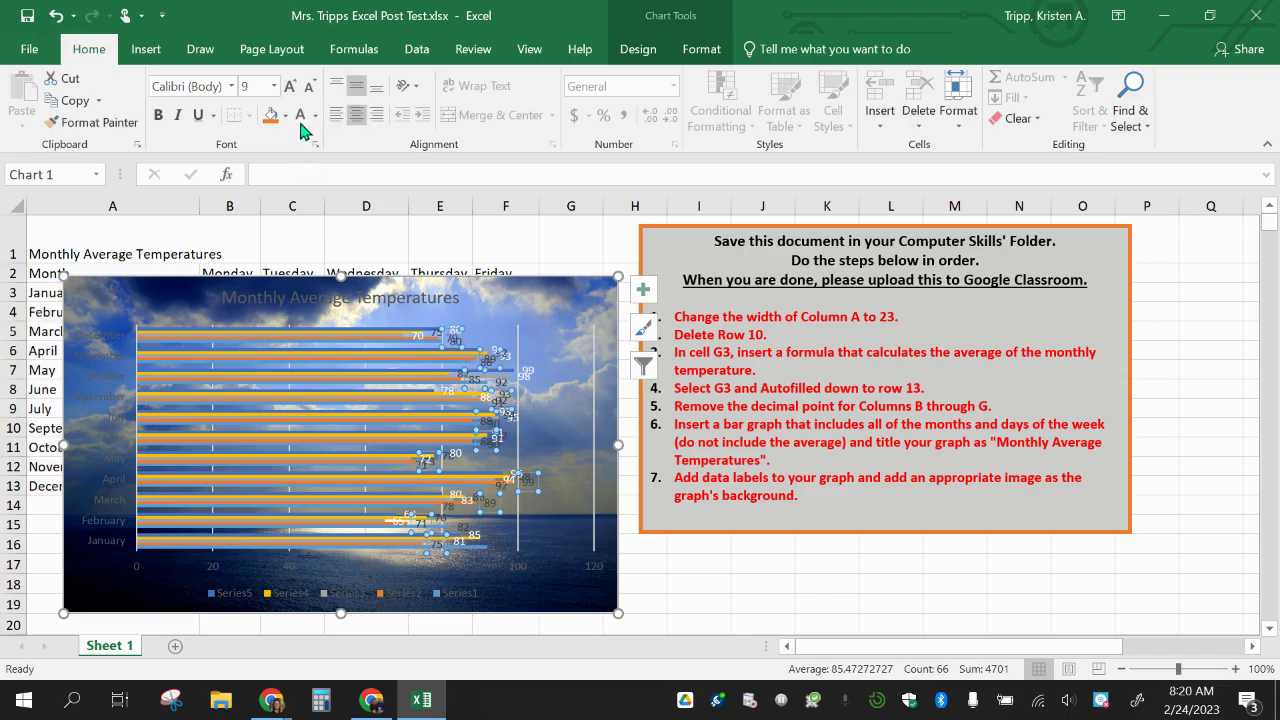
click(437, 340)
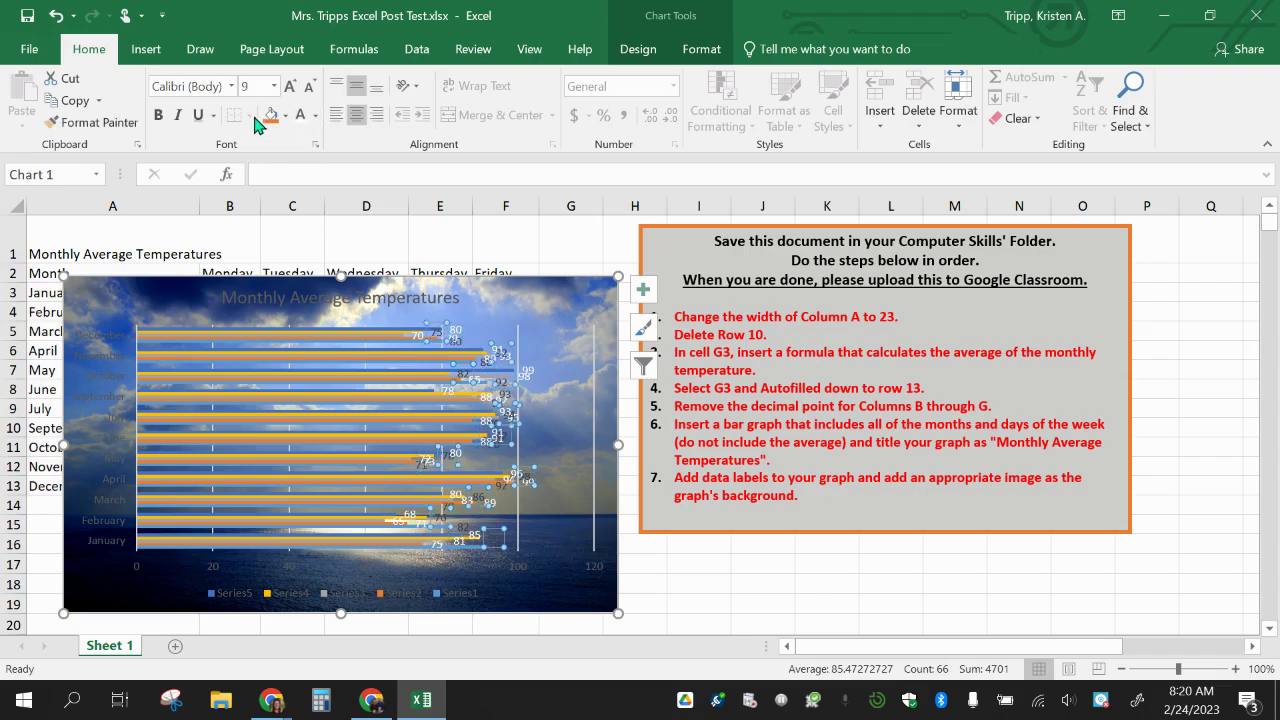
click(463, 343)
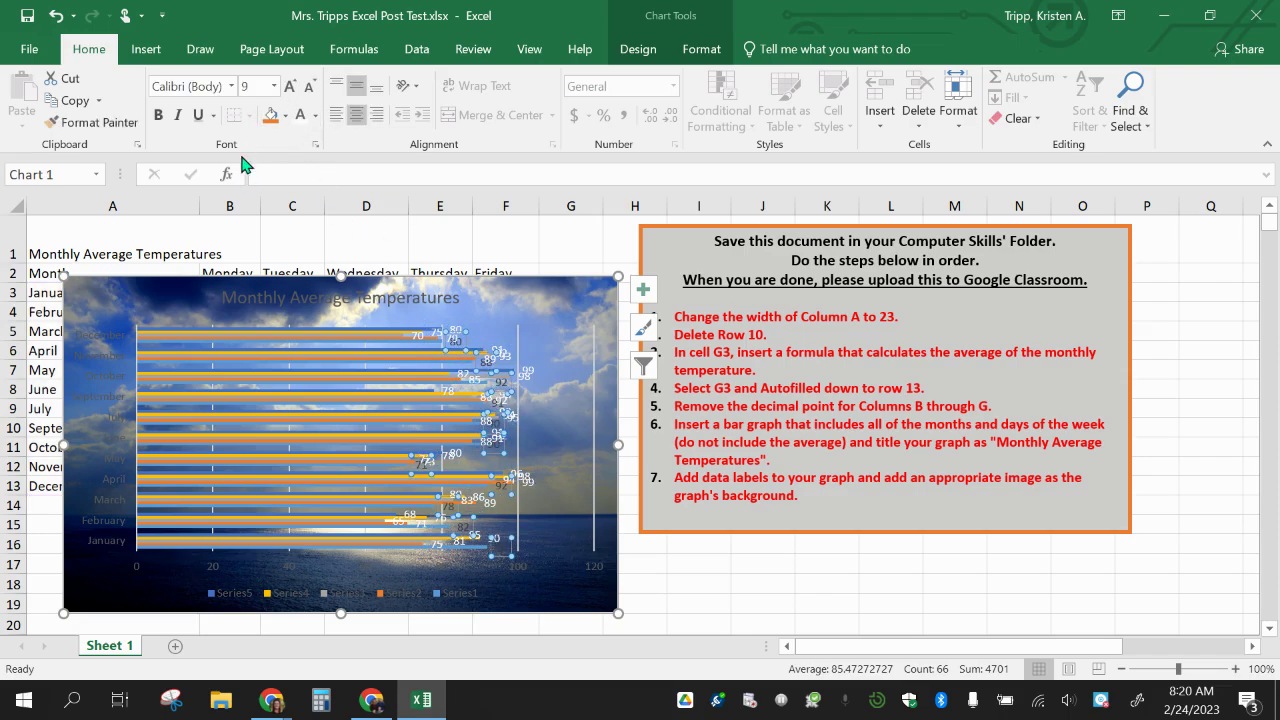
click(299, 114)
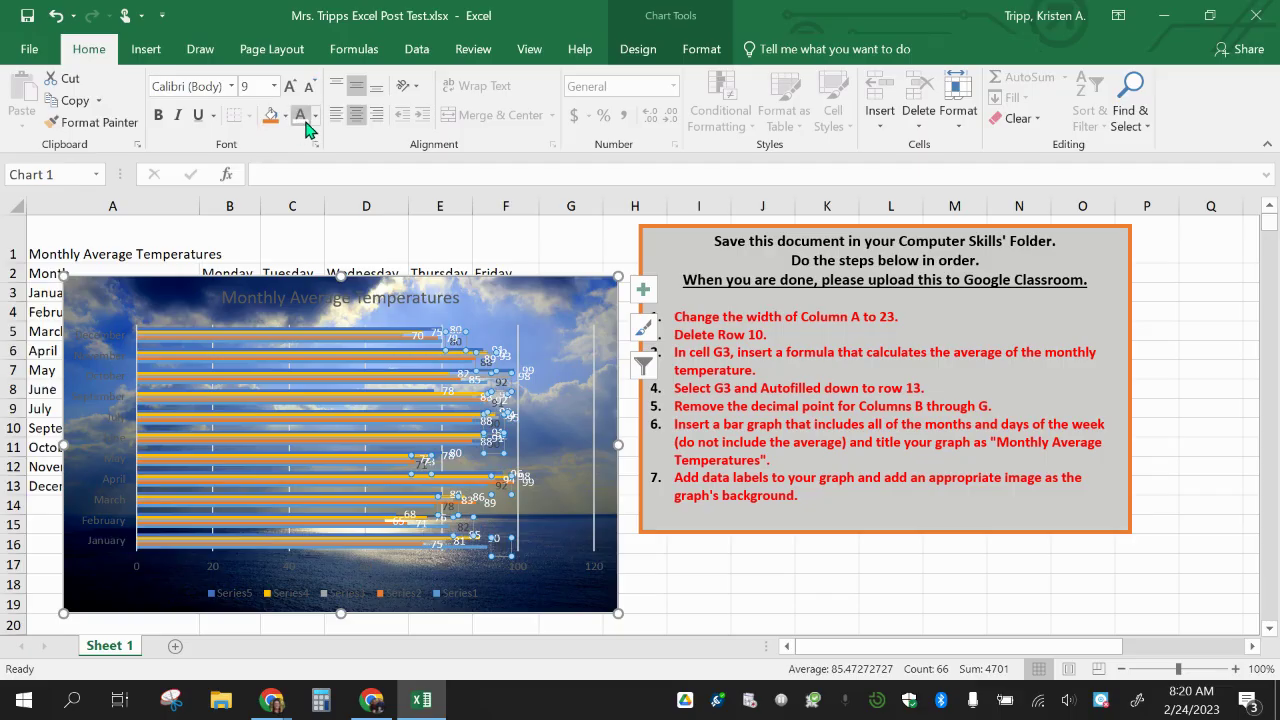
Color the chart title and the legend text white.
click(355, 298)
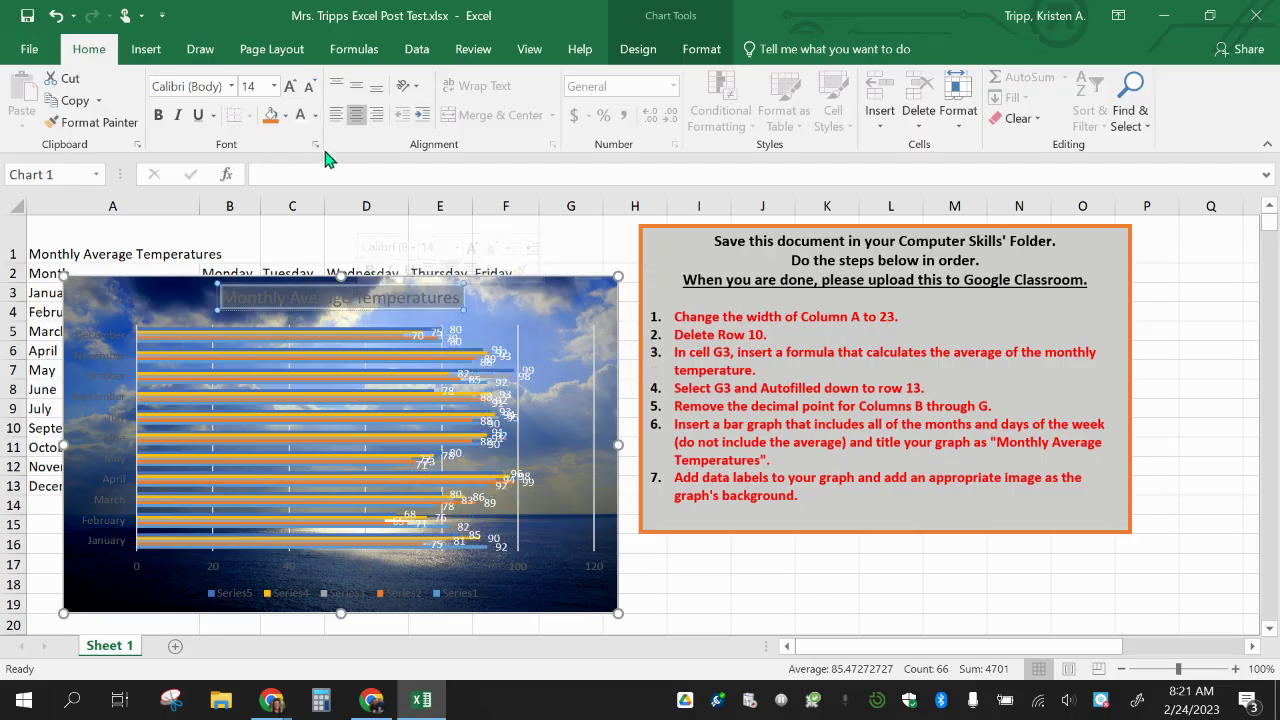
click(300, 114)
click(297, 593)
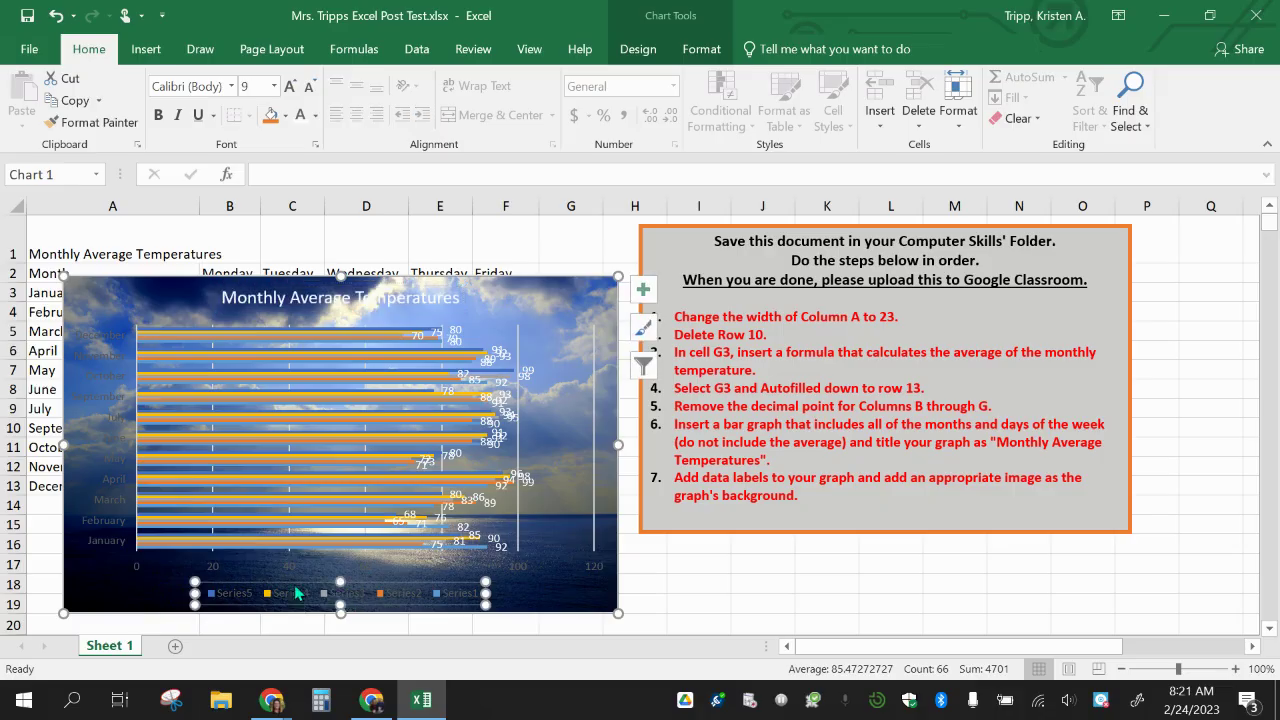
click(299, 114)
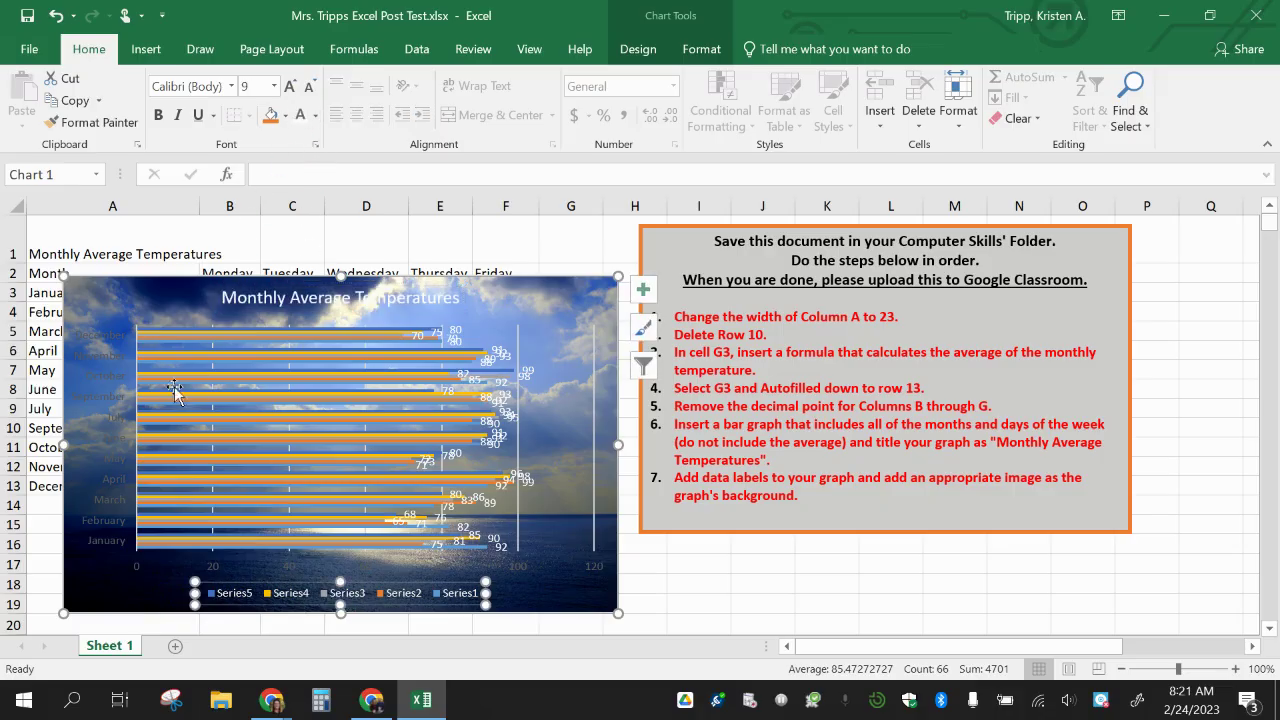
Color the chart's month labels and the temperature axis numbers white.
click(107, 391)
click(300, 114)
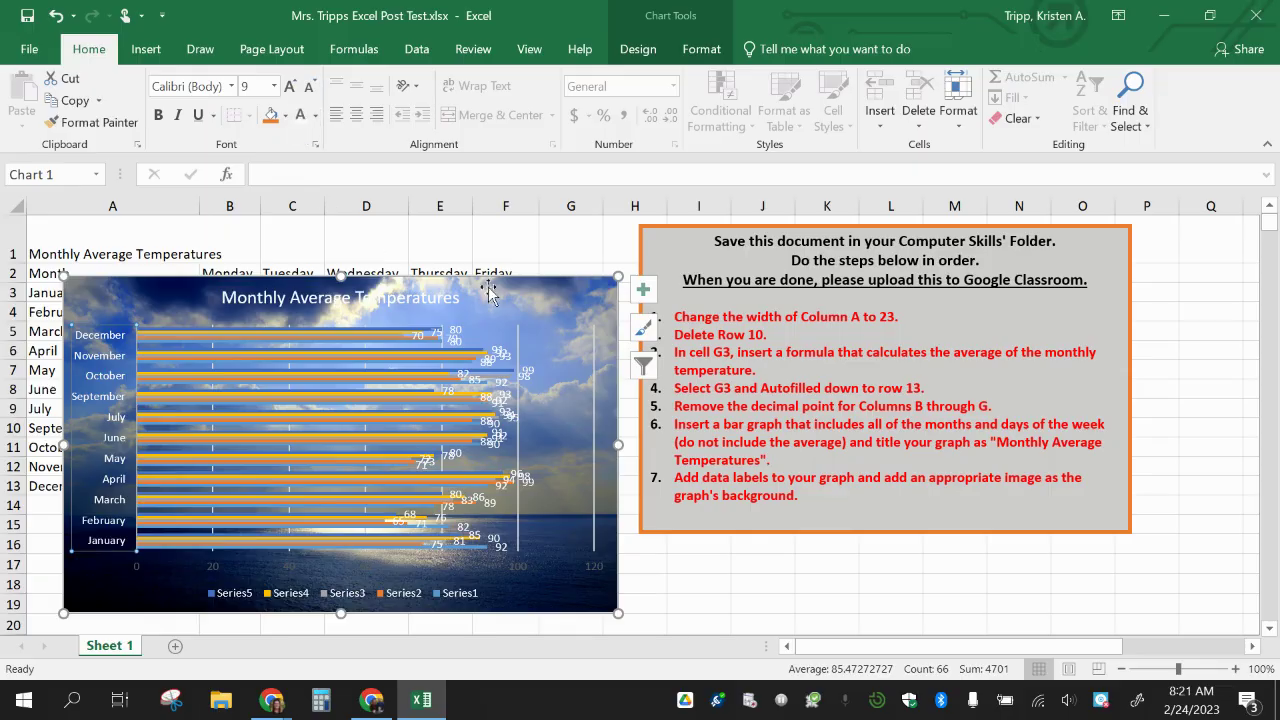
click(520, 568)
click(300, 114)
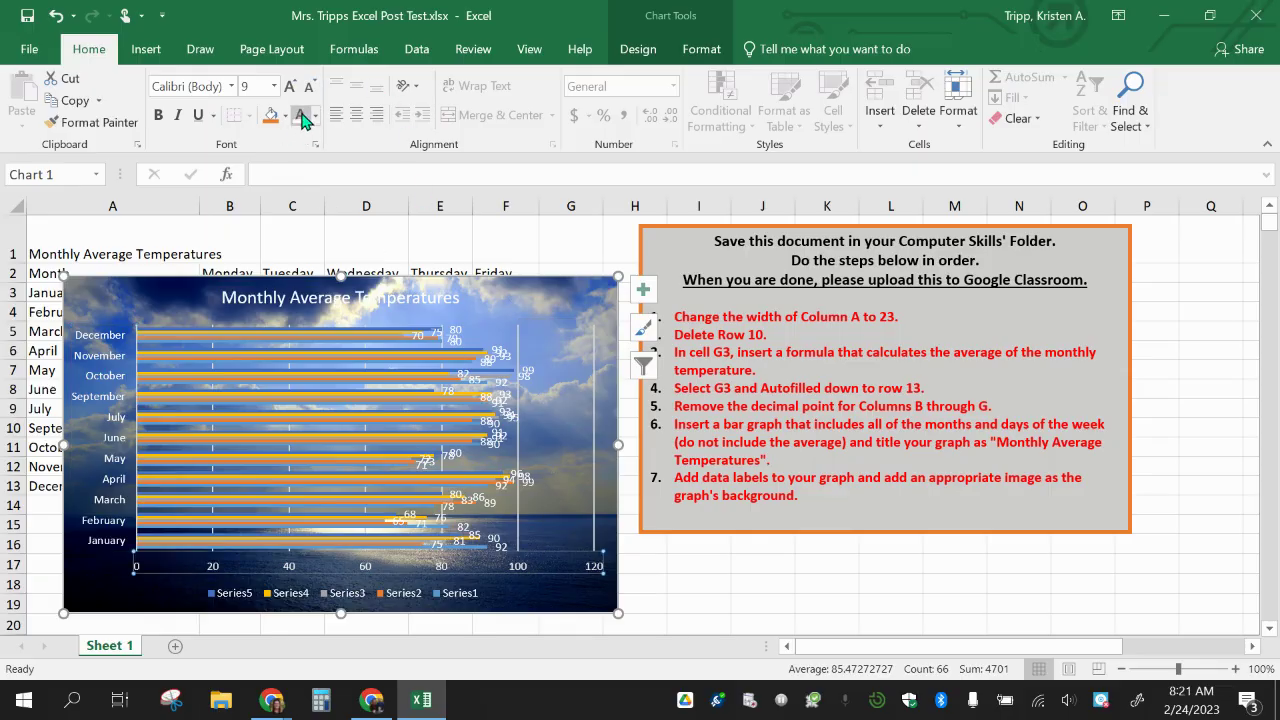
Deselect the chart, save the finished workbook, and close Excel.
click(733, 566)
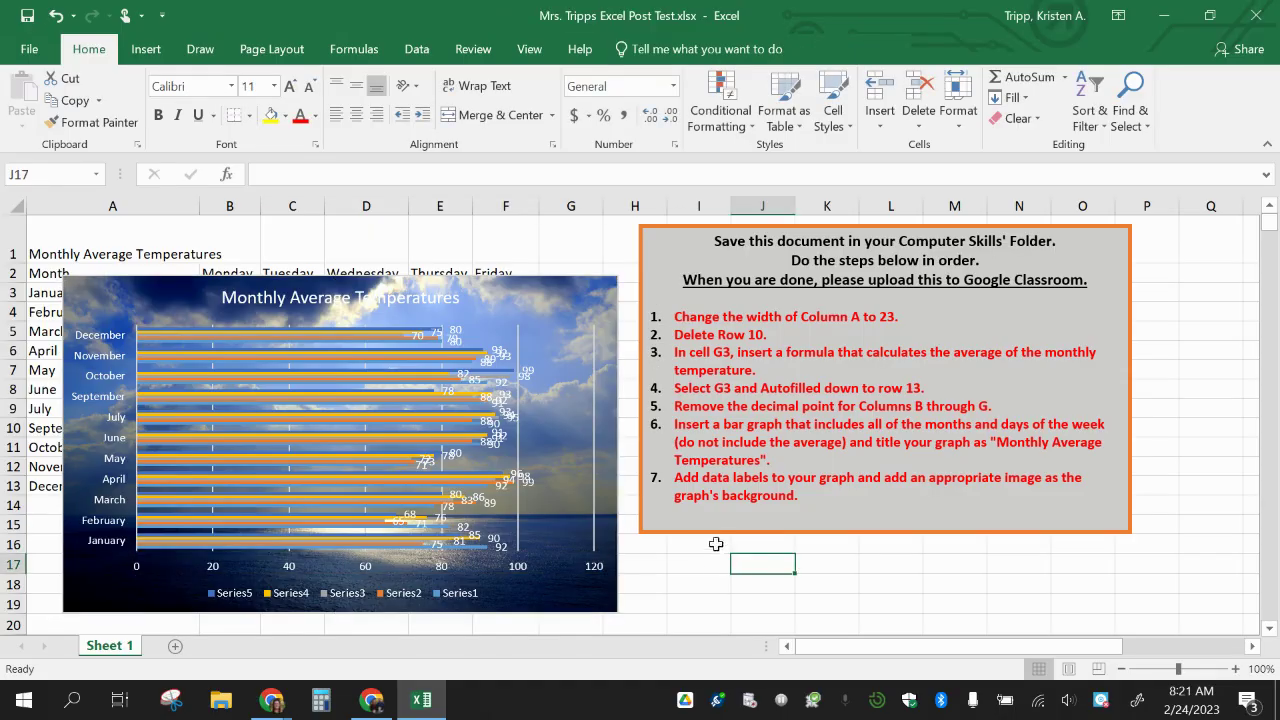
click(27, 16)
click(1264, 14)
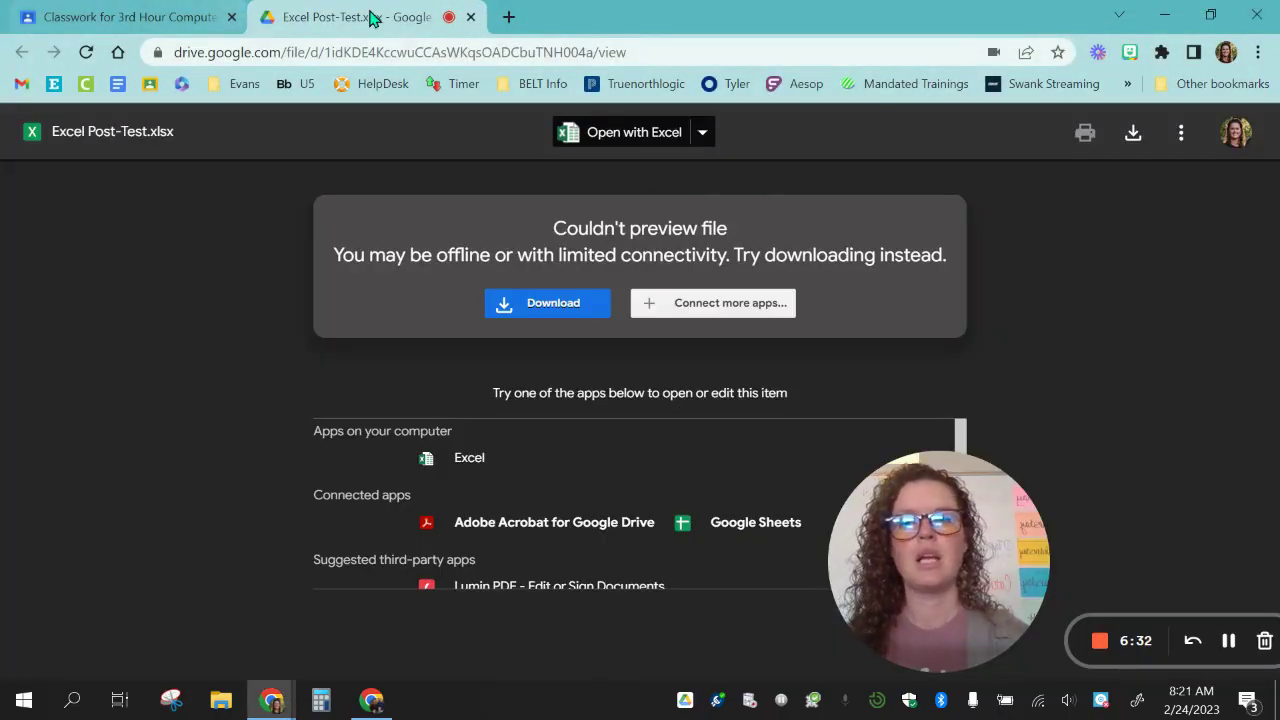
Switch to Google Classroom in Chrome, leave the Excel Post-Test.xlsx preview, and review the Excel Test! assignment's instructions, attachments and due date.
click(154, 12)
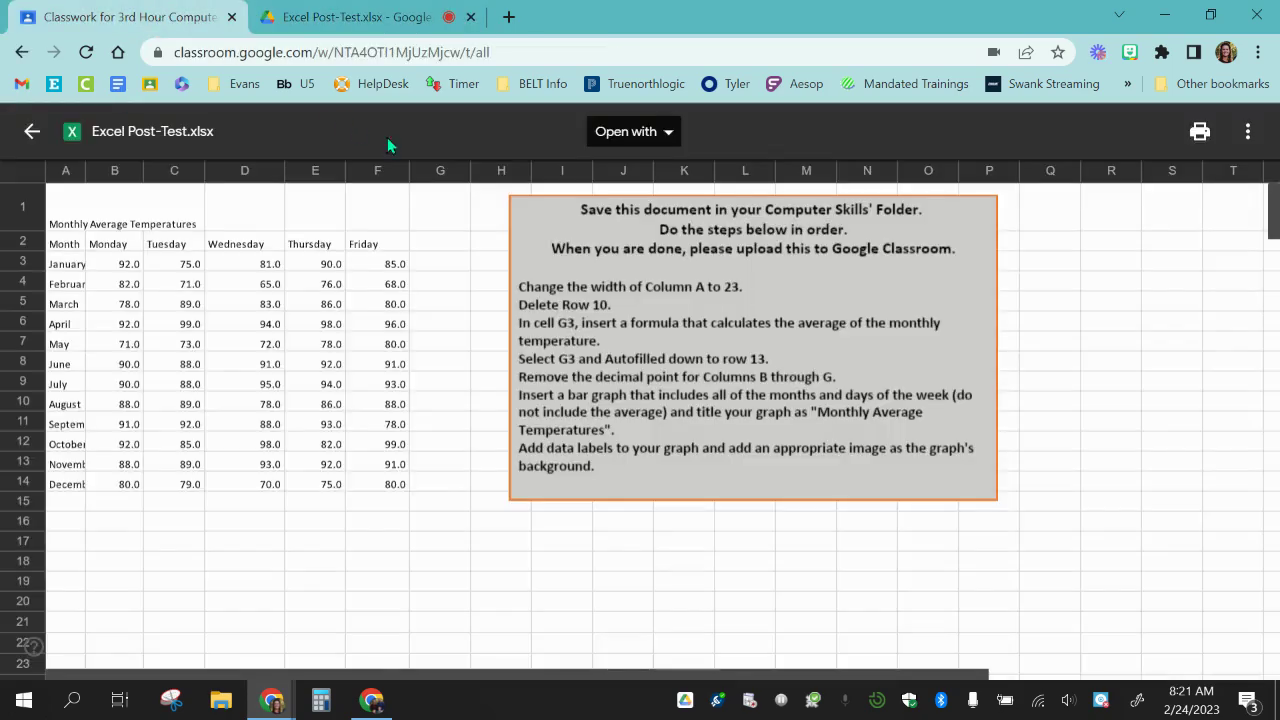
click(32, 131)
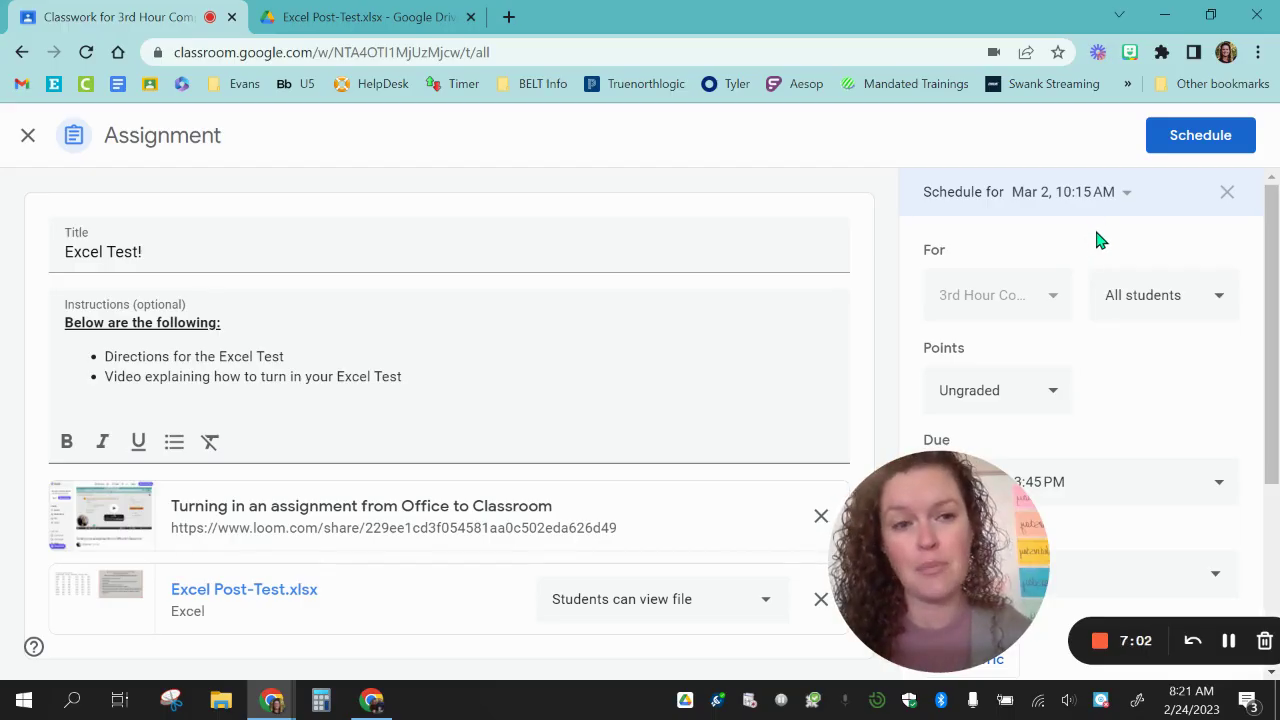
scroll(1097, 240, down, 1)
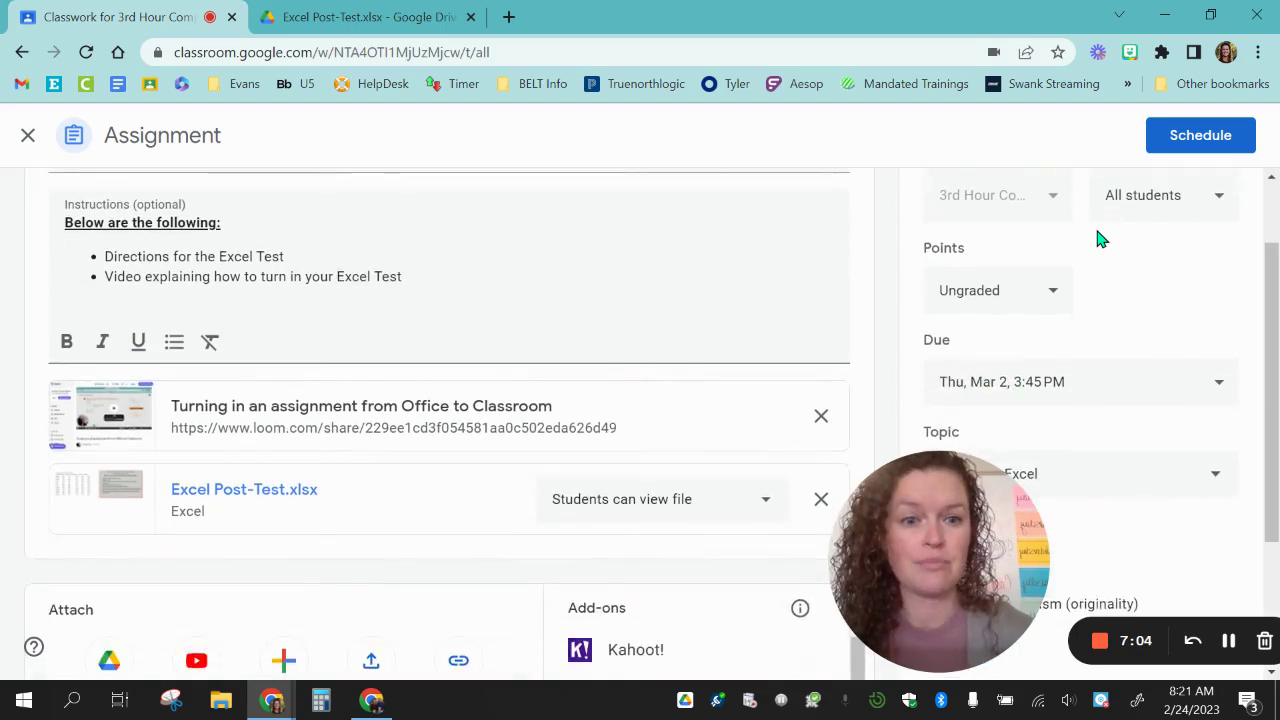
scroll(1097, 240, up, 1)
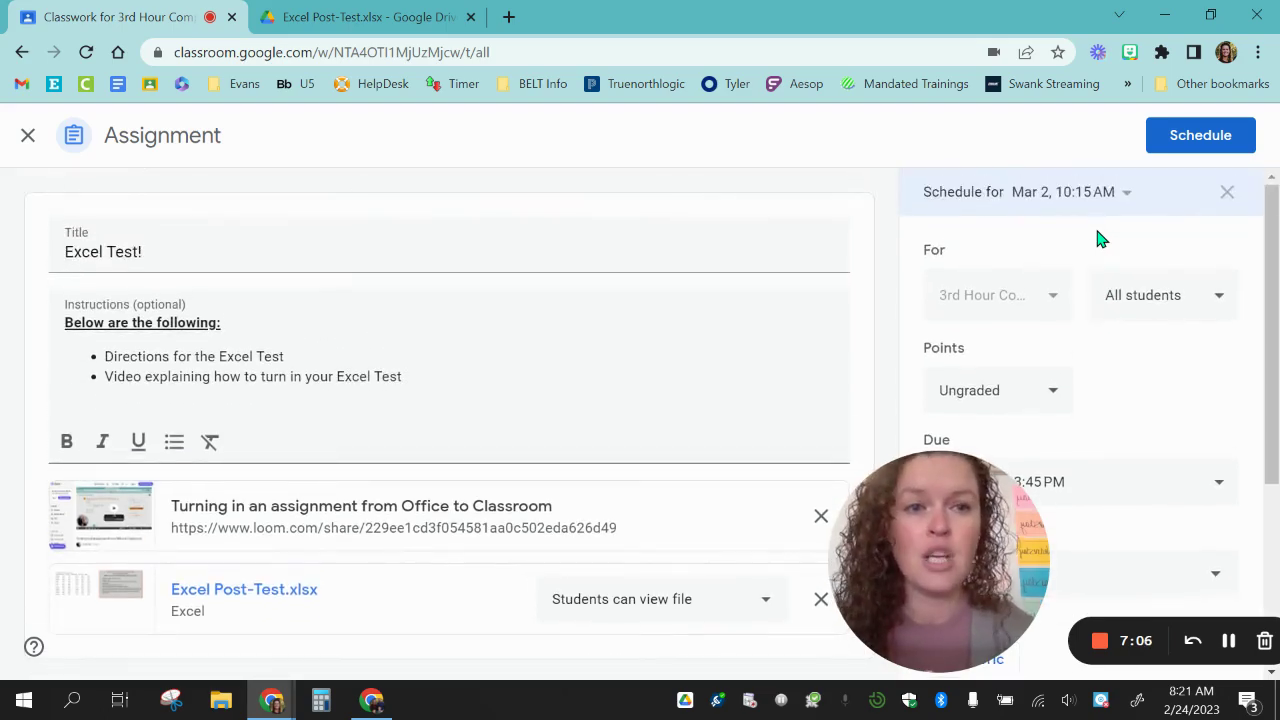